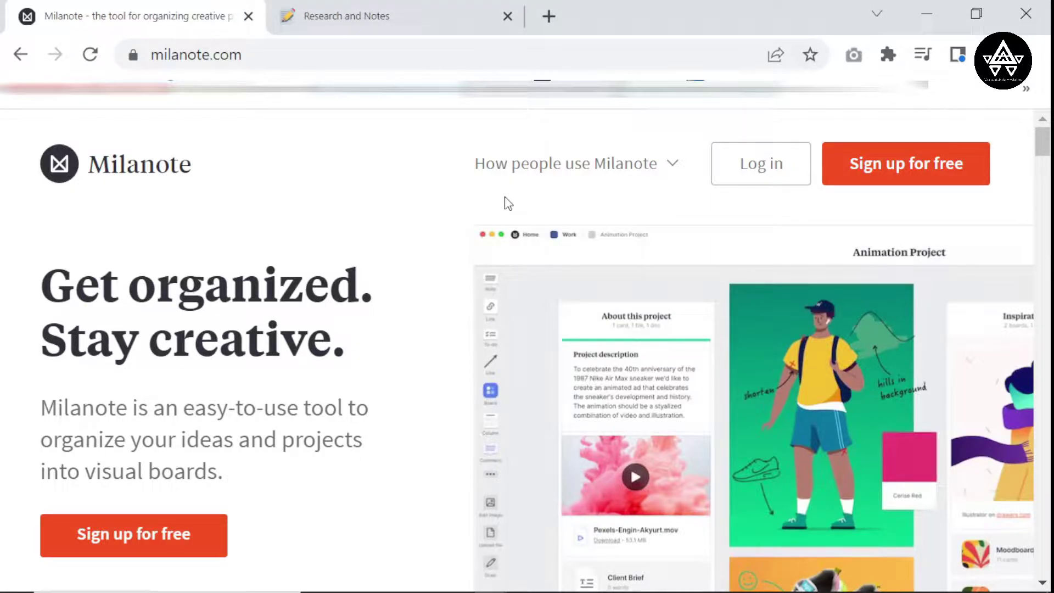
- Bring up the D.Signers interior design channel page in a new browser tab
{"action": "scroll", "coordinate": [504, 202], "scroll_direction": "down", "scroll_amount": 3}
{"action": "scroll", "coordinate": [503, 202], "scroll_direction": "up", "scroll_amount": 3}
{"action": "left_click", "coordinate": [549, 16]}
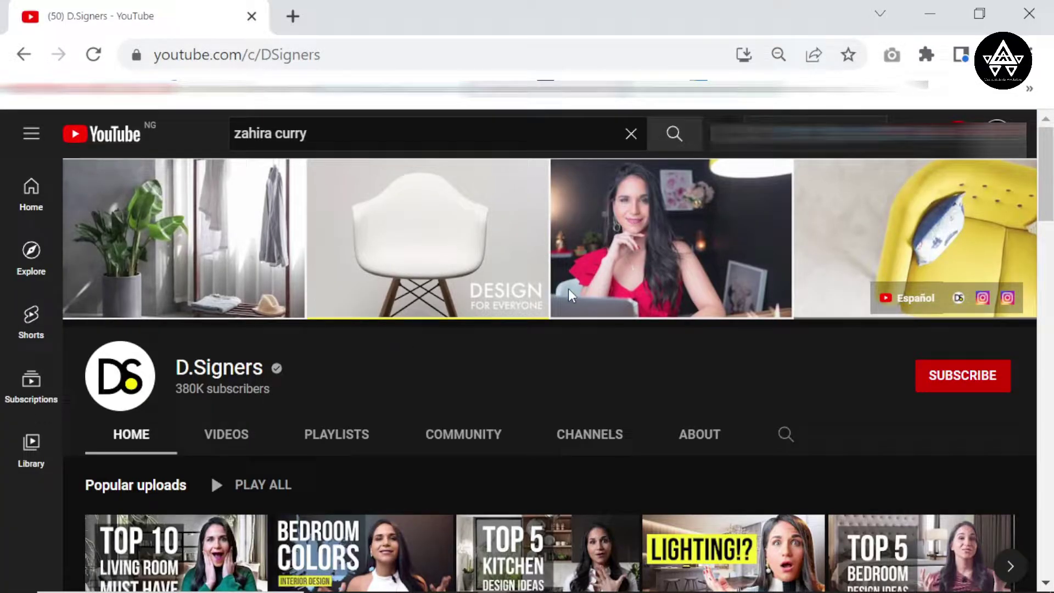
{"action": "scroll", "coordinate": [571, 291], "scroll_direction": "down", "scroll_amount": 4}
{"action": "scroll", "coordinate": [574, 291], "scroll_direction": "up", "scroll_amount": 5}
{"action": "scroll", "coordinate": [192, 407], "scroll_direction": "down", "scroll_amount": 9}
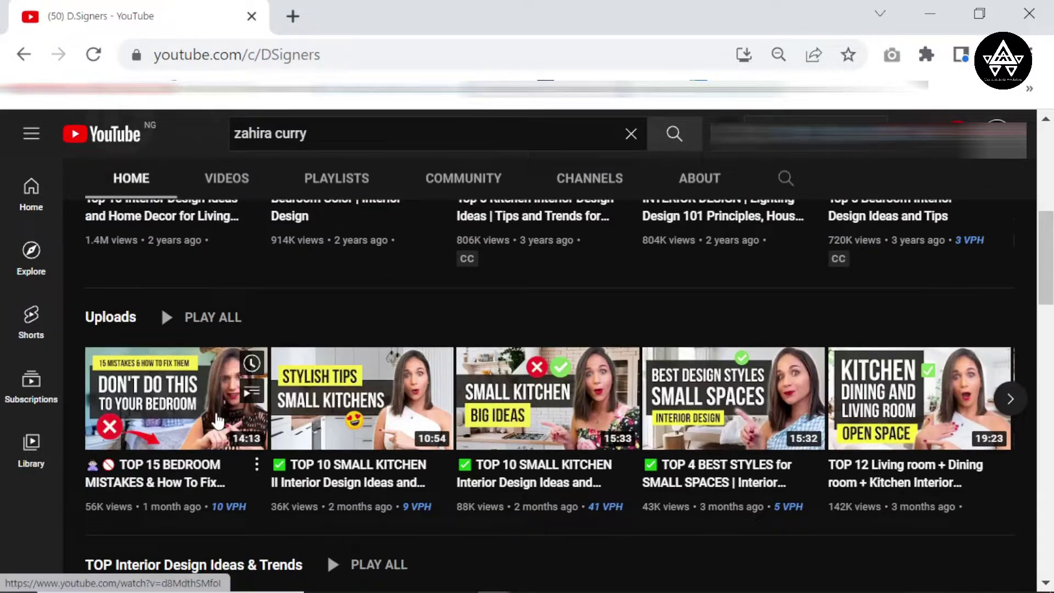
{"action": "scroll", "coordinate": [340, 341], "scroll_direction": "up", "scroll_amount": 8}
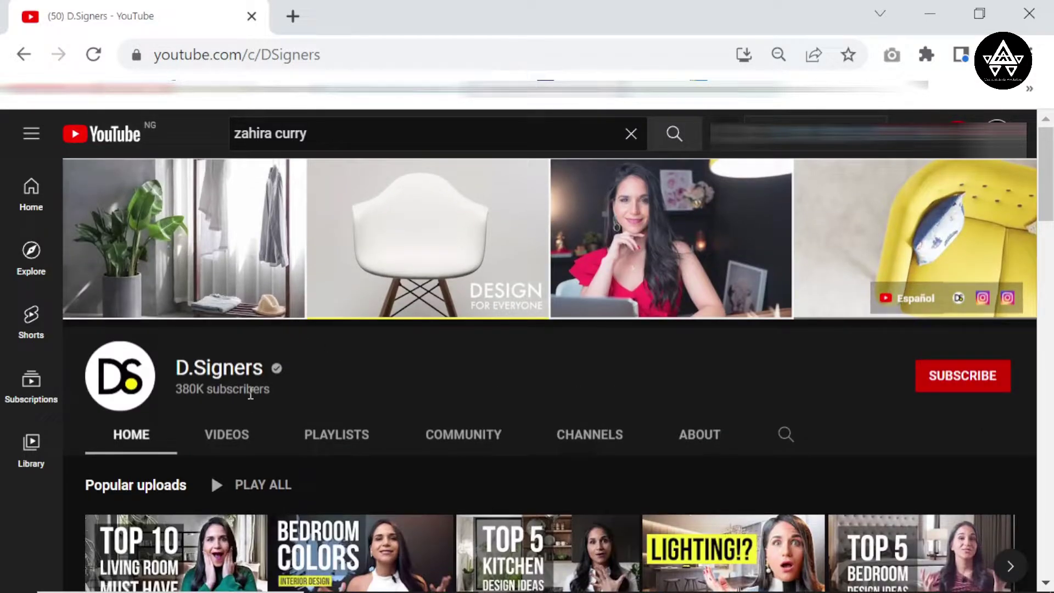
- Show the channel's full list of uploaded videos and scroll through it
{"action": "left_click", "coordinate": [238, 437]}
{"action": "scroll", "coordinate": [350, 368], "scroll_direction": "down", "scroll_amount": 4}
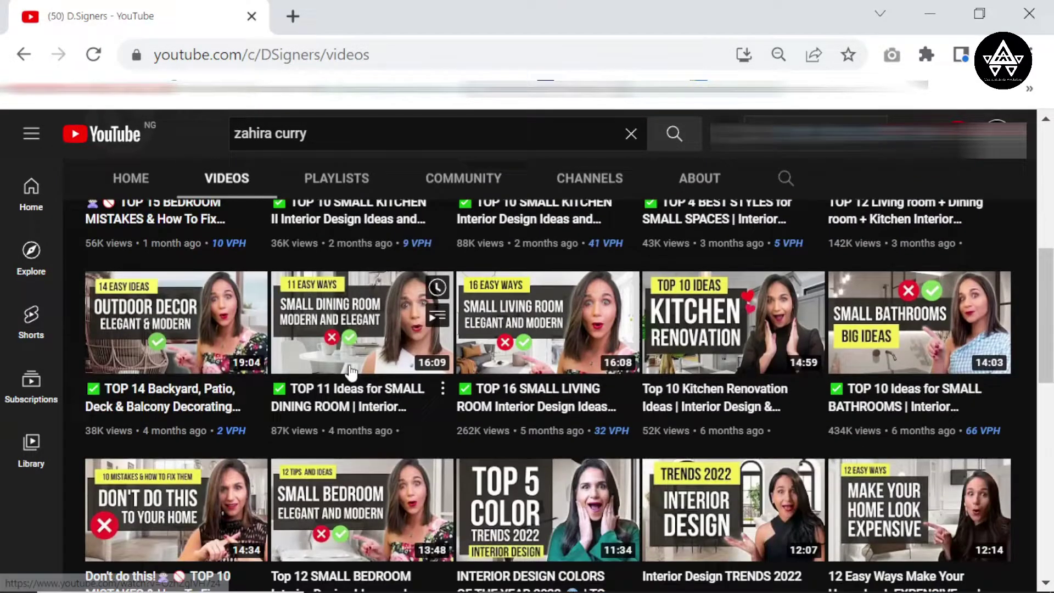
{"action": "scroll", "coordinate": [774, 252], "scroll_direction": "down", "scroll_amount": 9}
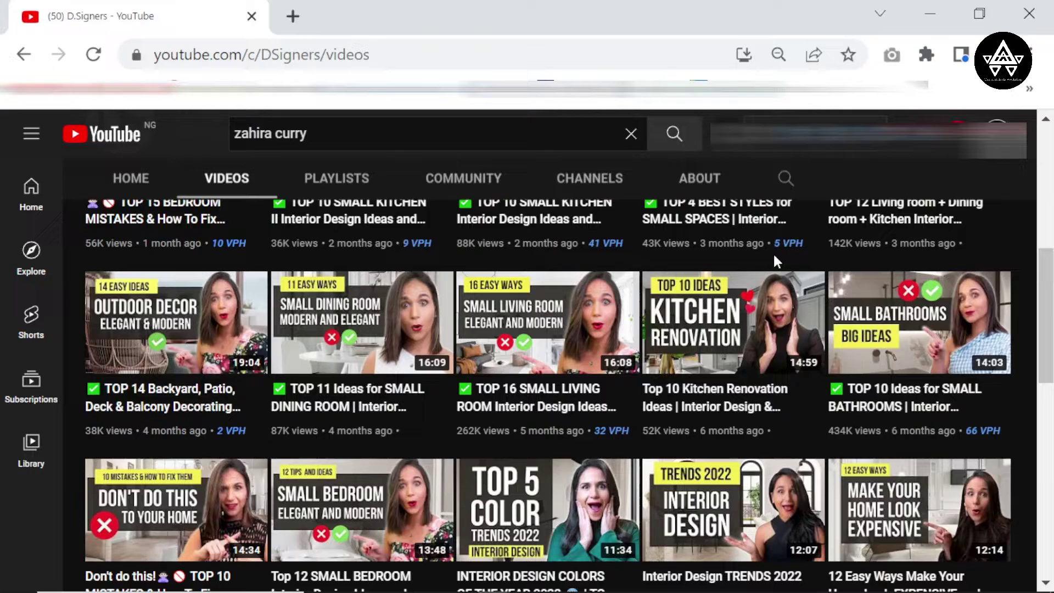
{"action": "scroll", "coordinate": [774, 255], "scroll_direction": "down", "scroll_amount": 6}
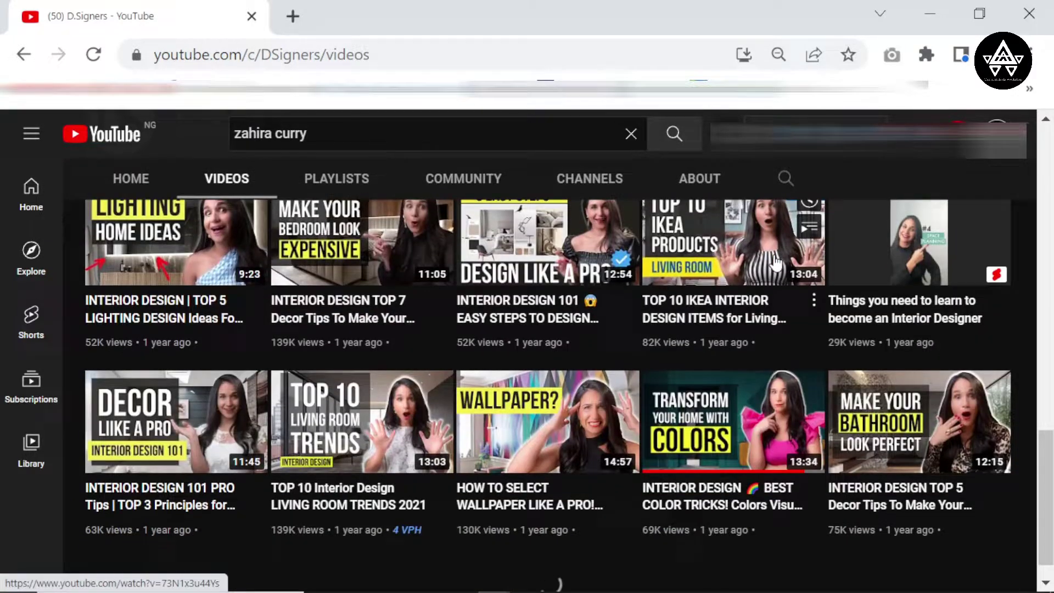
{"action": "scroll", "coordinate": [776, 262], "scroll_direction": "down", "scroll_amount": 10}
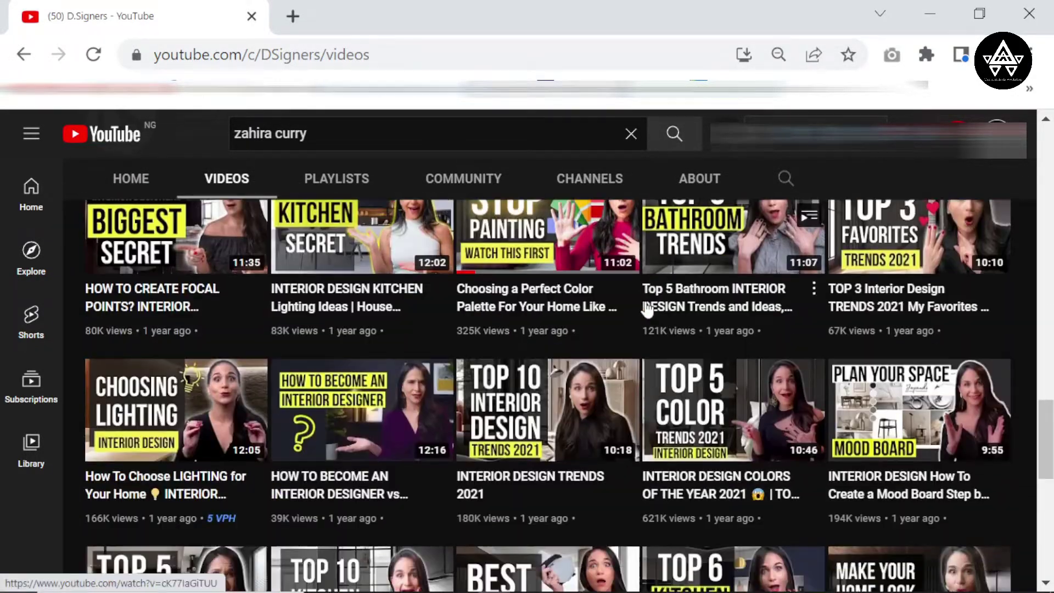
{"action": "scroll", "coordinate": [687, 289], "scroll_direction": "up", "scroll_amount": 20}
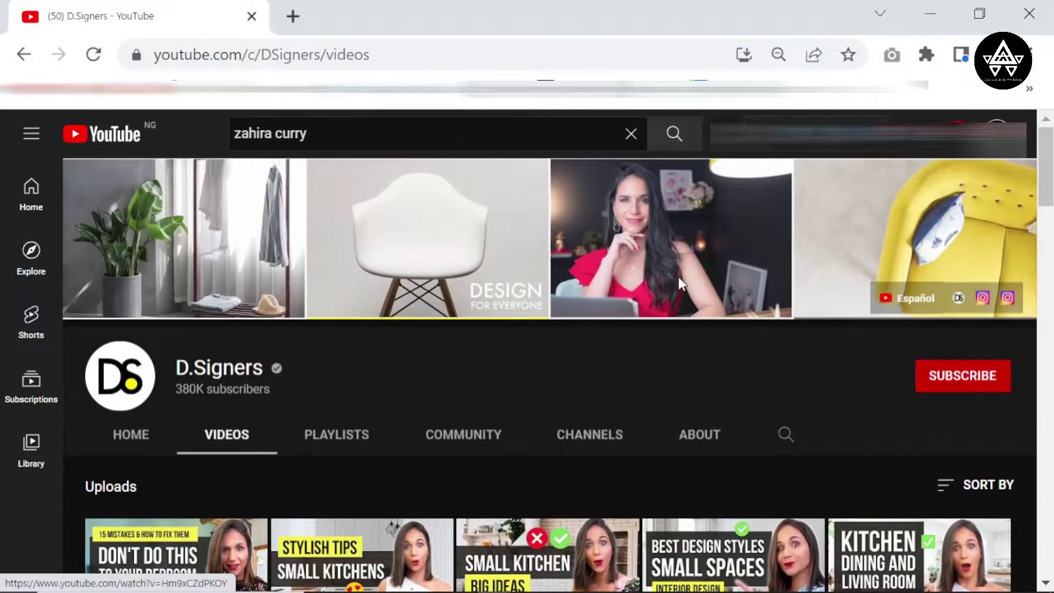
- Subscribe to D.Signers and browse further down the uploads grid
{"action": "left_click", "coordinate": [960, 383]}
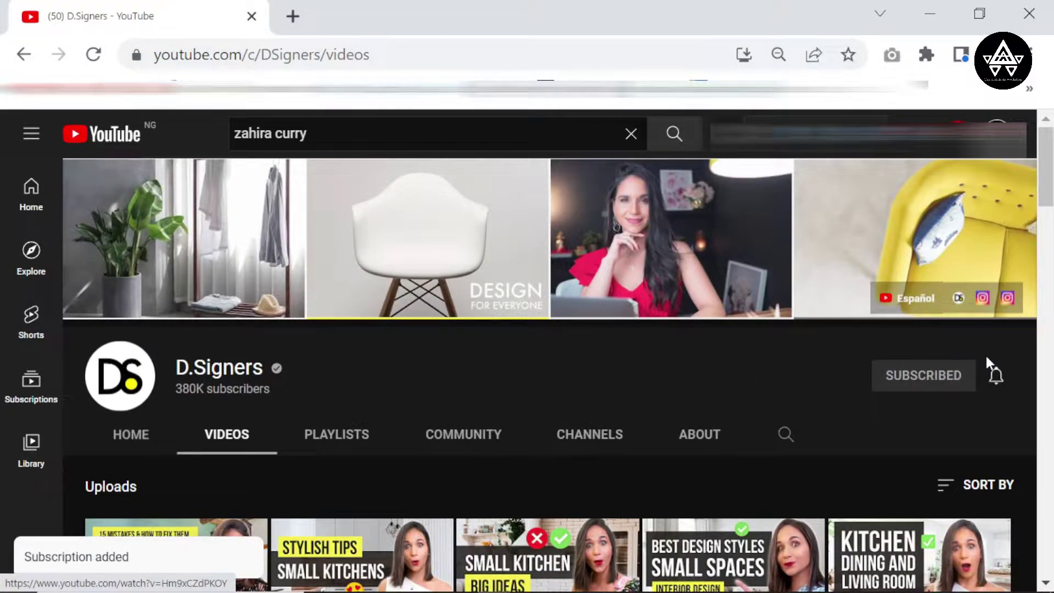
{"action": "scroll", "coordinate": [652, 325], "scroll_direction": "down", "scroll_amount": 20}
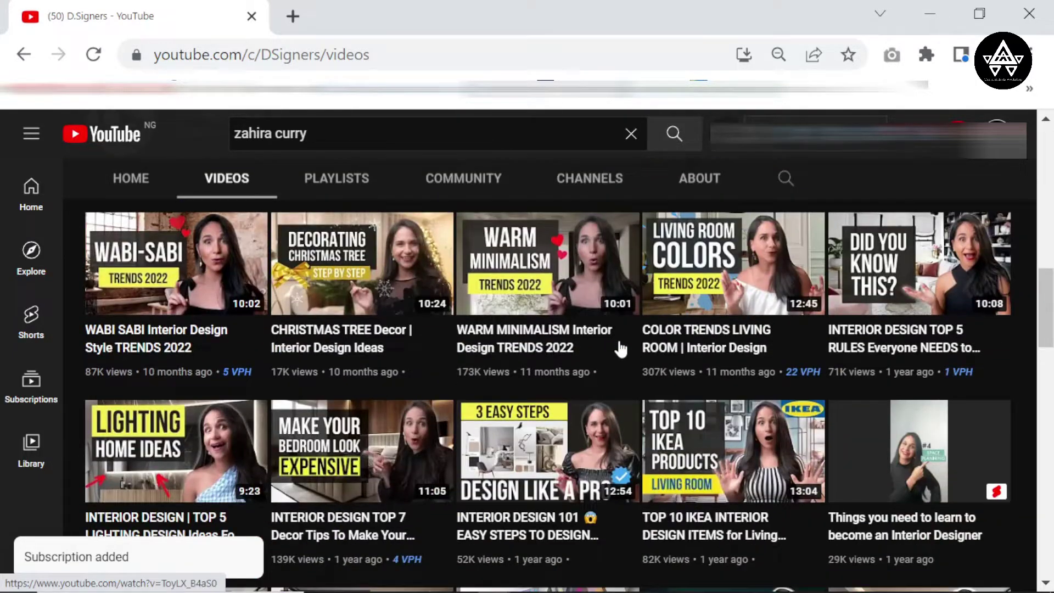
{"action": "scroll", "coordinate": [621, 348], "scroll_direction": "down", "scroll_amount": 3}
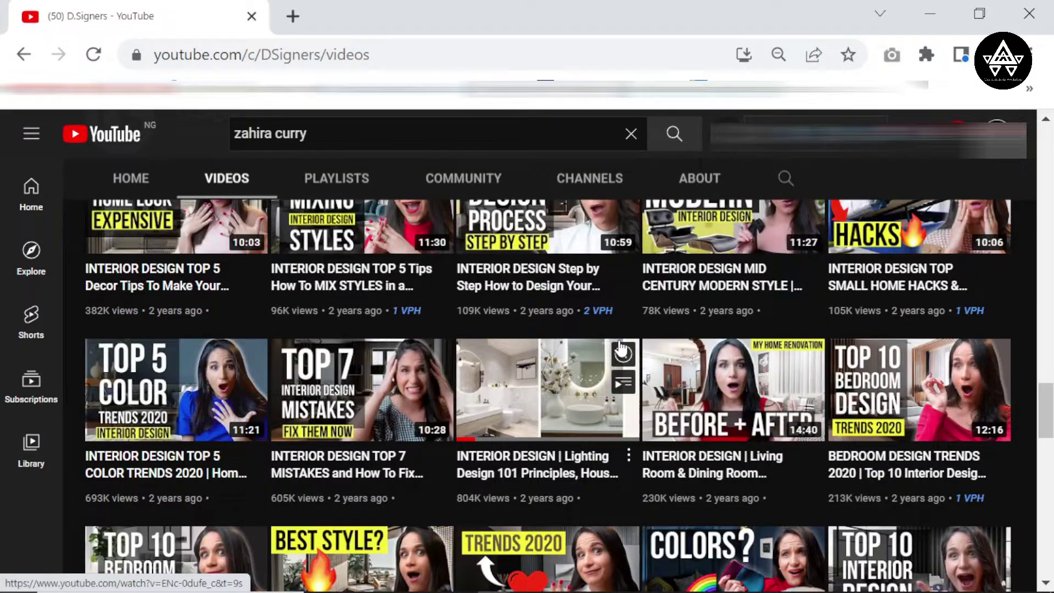
{"action": "scroll", "coordinate": [622, 347], "scroll_direction": "down", "scroll_amount": 6}
{"action": "scroll", "coordinate": [623, 347], "scroll_direction": "down", "scroll_amount": 10}
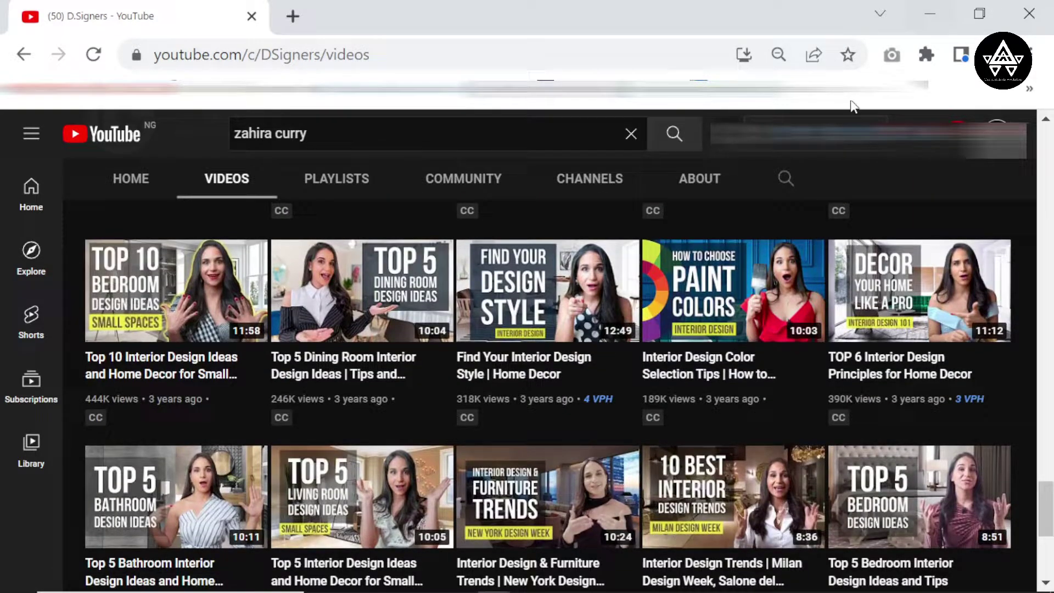
{"action": "scroll", "coordinate": [891, 241], "scroll_direction": "up", "scroll_amount": 2}
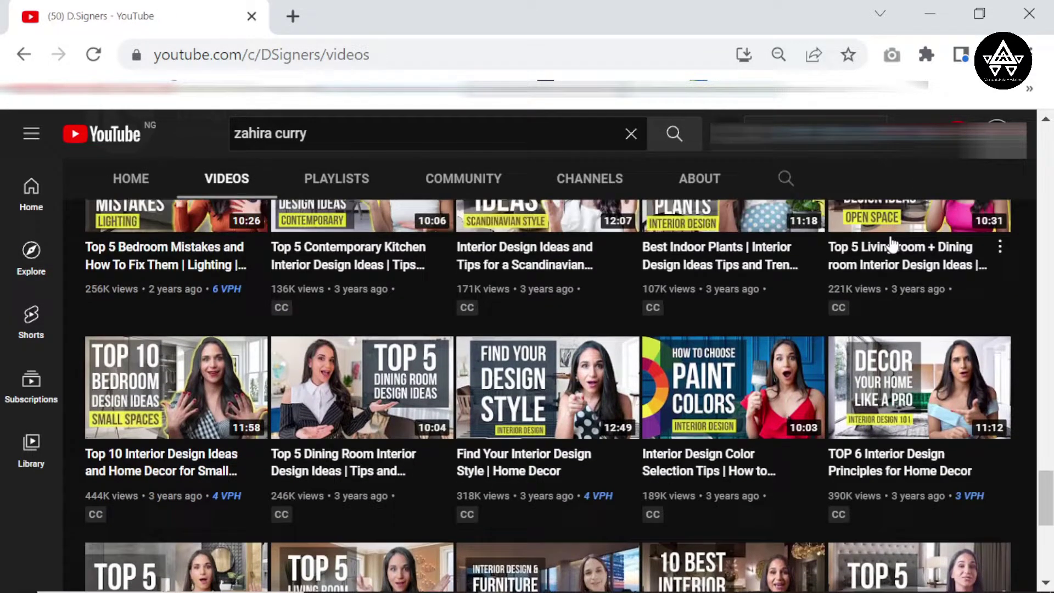
{"action": "scroll", "coordinate": [894, 242], "scroll_direction": "down", "scroll_amount": 7}
{"action": "scroll", "coordinate": [894, 242], "scroll_direction": "down", "scroll_amount": 3}
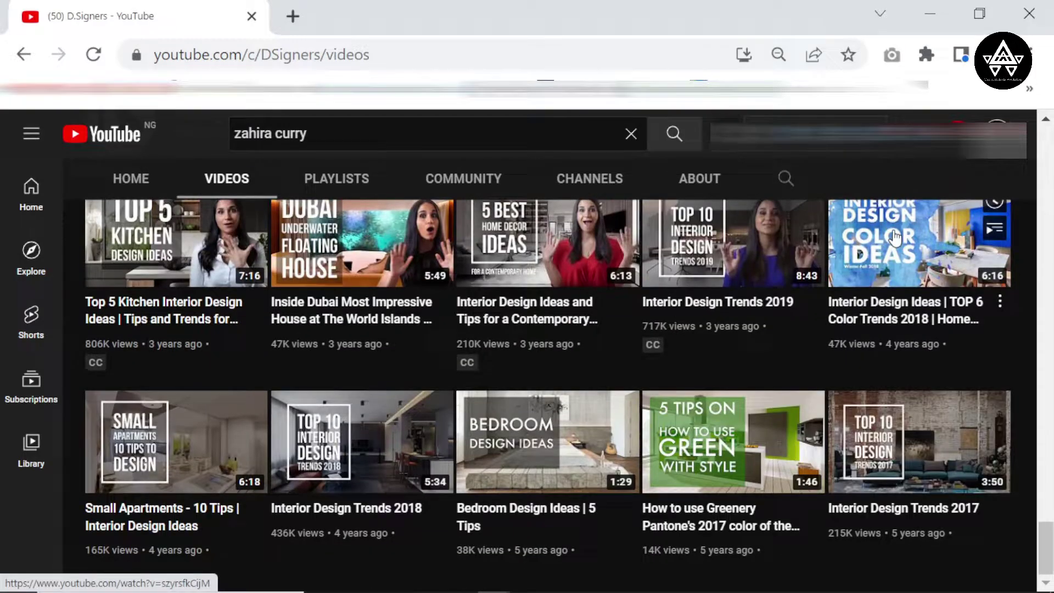
{"action": "scroll", "coordinate": [913, 187], "scroll_direction": "up", "scroll_amount": 15}
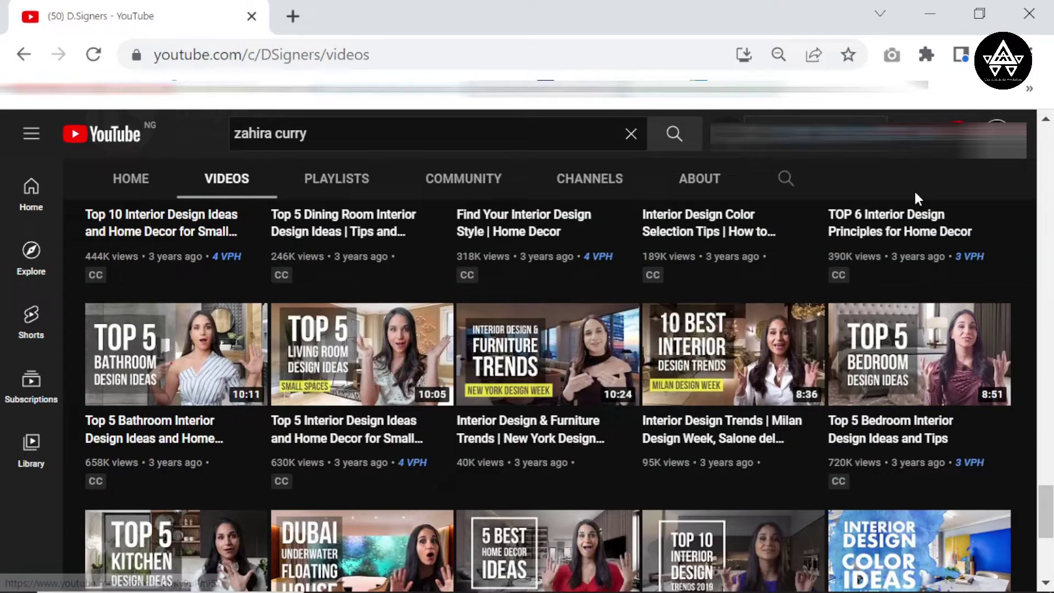
{"action": "scroll", "coordinate": [905, 185], "scroll_direction": "up", "scroll_amount": 20}
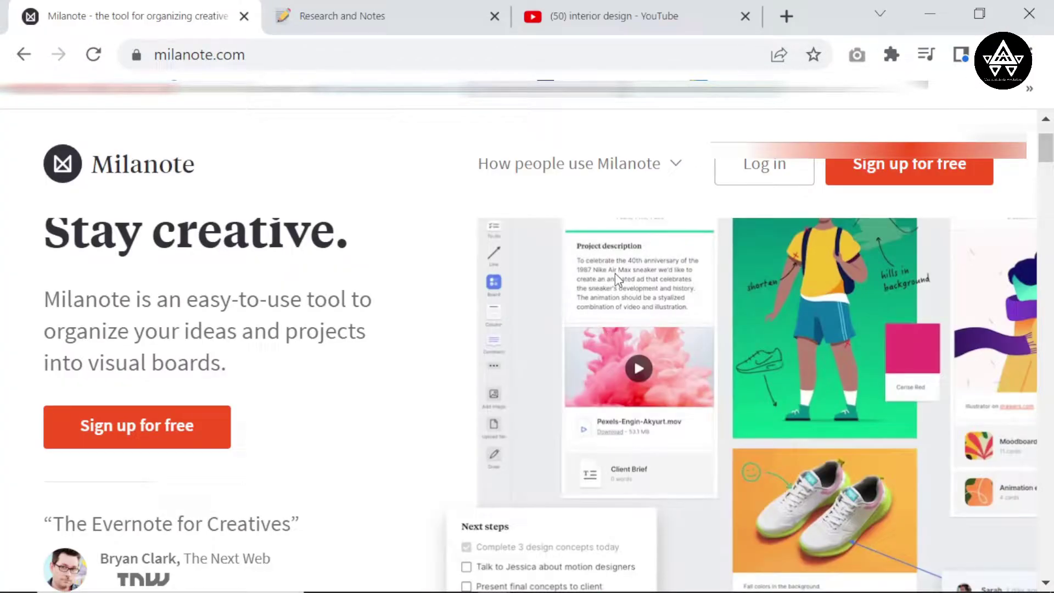
- Scroll the Milanote homepage and bring up export_canvas_living-room-210825_0814.png for viewing
{"action": "scroll", "coordinate": [614, 267], "scroll_direction": "down", "scroll_amount": 10}
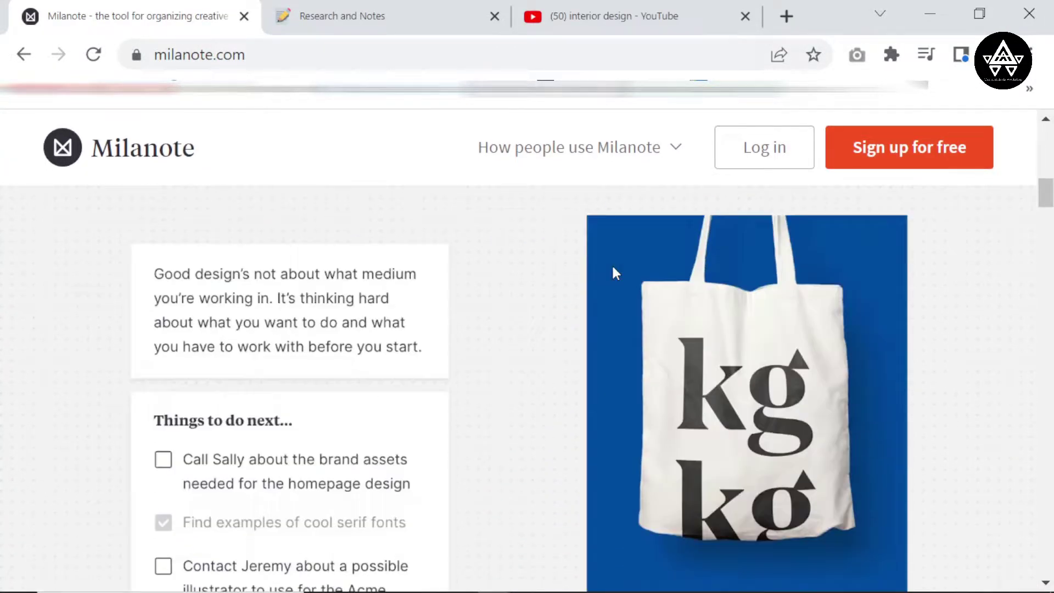
{"action": "scroll", "coordinate": [615, 273], "scroll_direction": "up", "scroll_amount": 10}
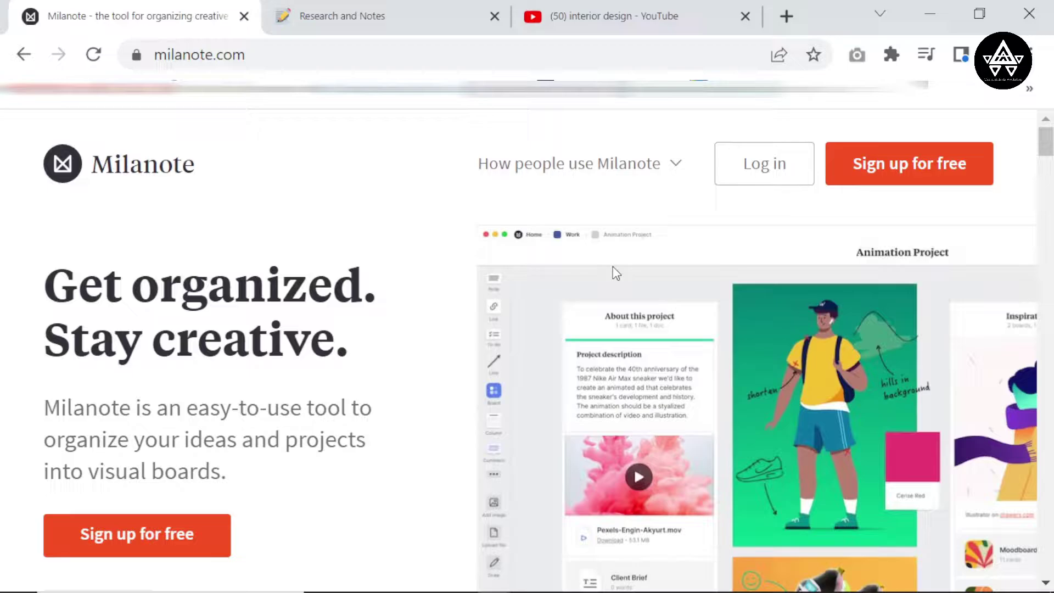
{"action": "scroll", "coordinate": [616, 273], "scroll_direction": "down", "scroll_amount": 10}
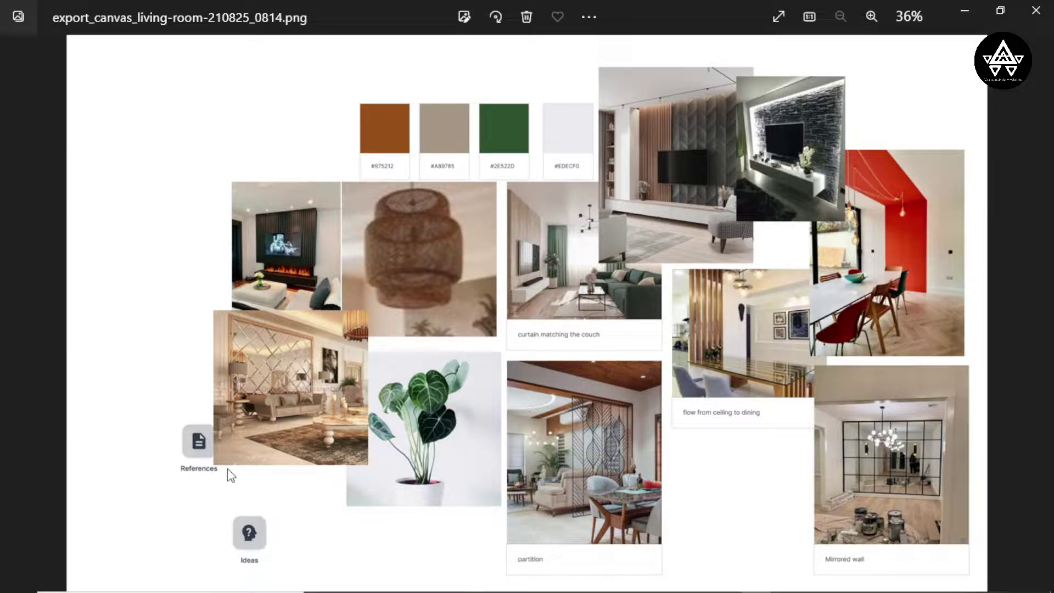
- Zoom in and out on the moodboard's colour swatches and captioned photos in Photos
{"action": "scroll", "coordinate": [231, 476], "scroll_direction": "up", "scroll_amount": 3}
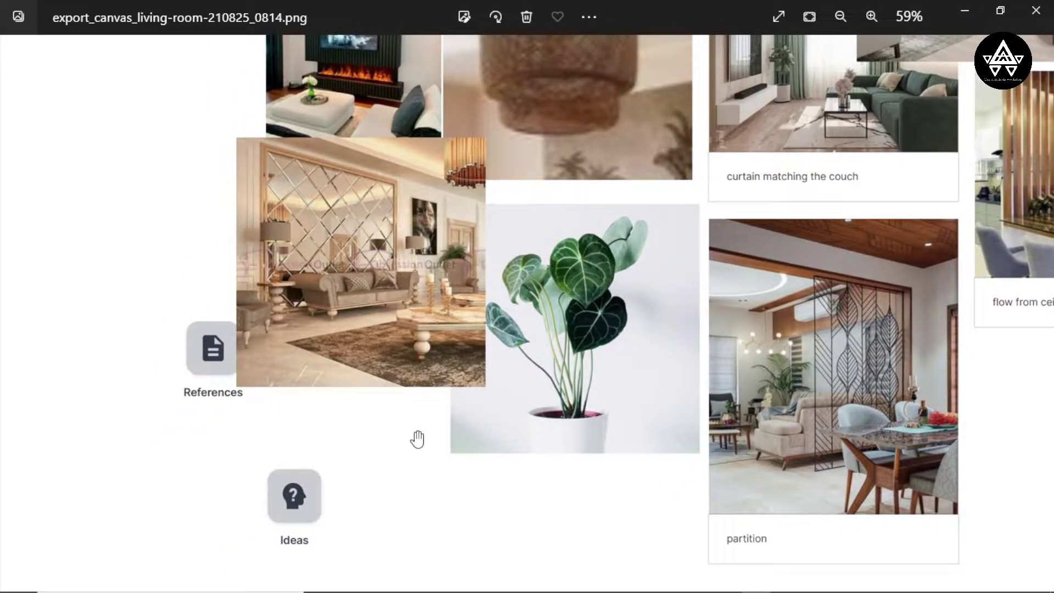
{"action": "scroll", "coordinate": [417, 439], "scroll_direction": "down", "scroll_amount": 2}
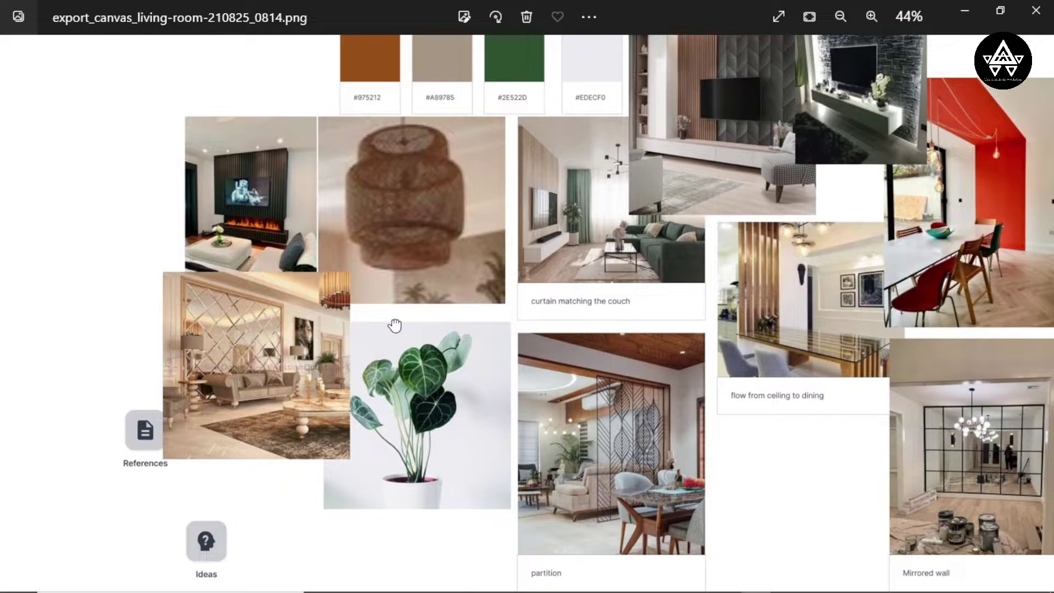
{"action": "scroll", "coordinate": [385, 362], "scroll_direction": "down", "scroll_amount": 2}
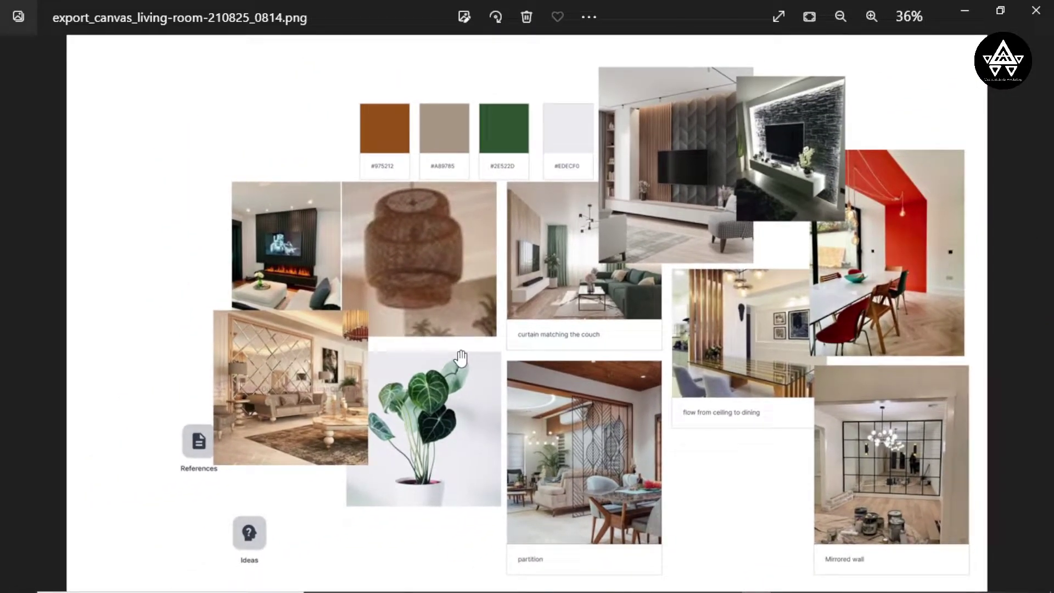
{"action": "scroll", "coordinate": [461, 358], "scroll_direction": "up", "scroll_amount": 1}
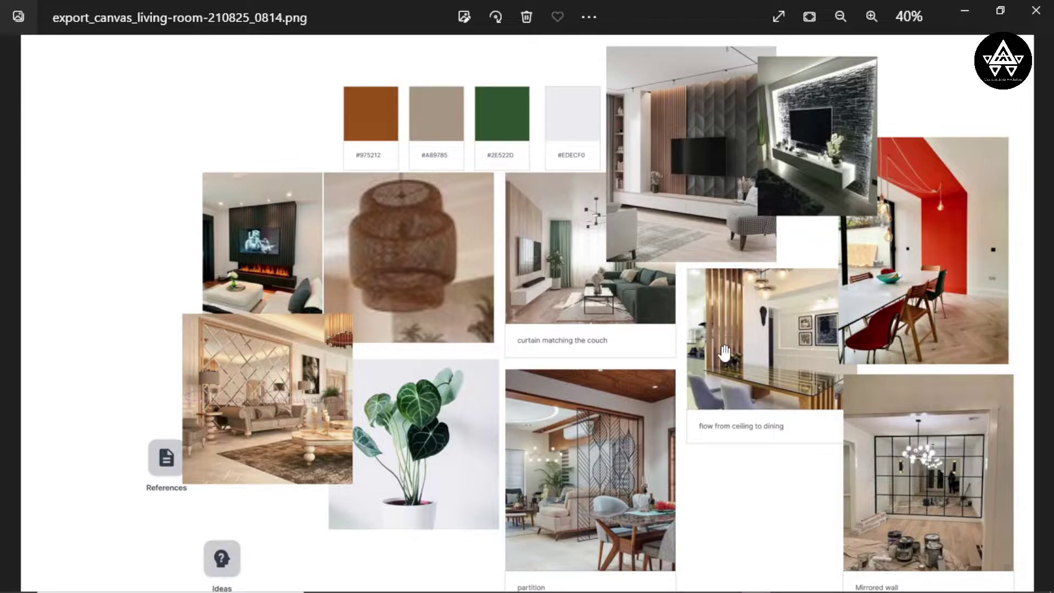
{"action": "scroll", "coordinate": [725, 352], "scroll_direction": "up", "scroll_amount": 2}
{"action": "scroll", "coordinate": [725, 351], "scroll_direction": "down", "scroll_amount": 2}
{"action": "scroll", "coordinate": [724, 350], "scroll_direction": "up", "scroll_amount": 1}
{"action": "scroll", "coordinate": [723, 350], "scroll_direction": "down", "scroll_amount": 1}
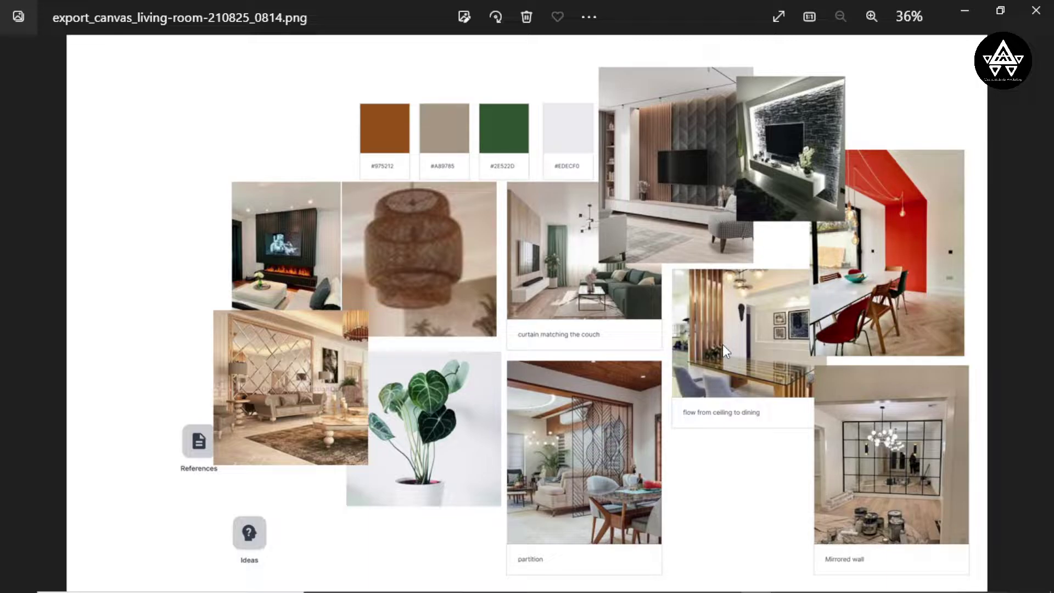
{"action": "left_click", "coordinate": [966, 10]}
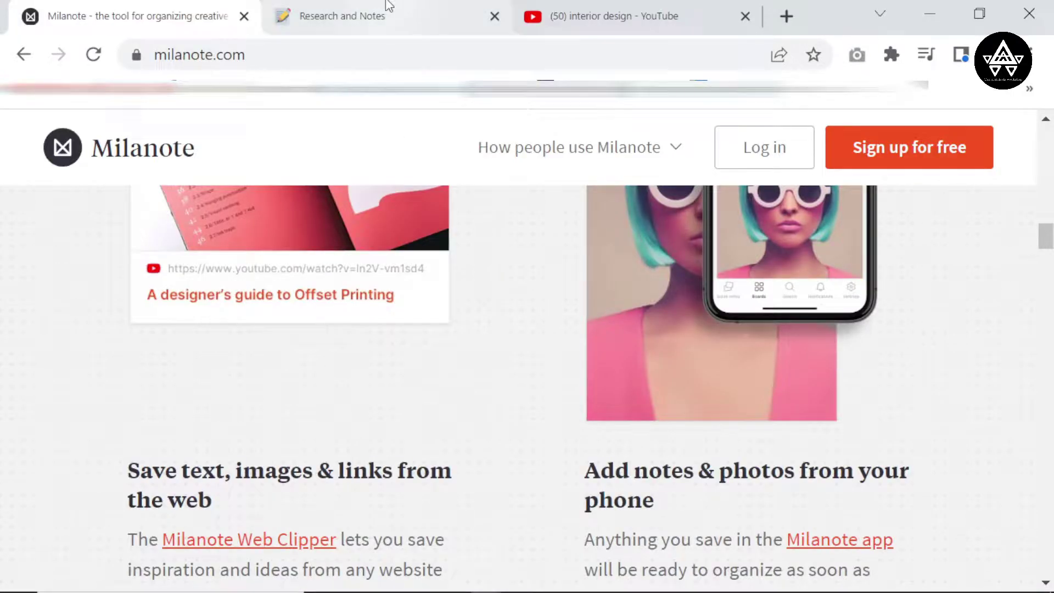
{"action": "scroll", "coordinate": [499, 323], "scroll_direction": "up", "scroll_amount": 10}
{"action": "scroll", "coordinate": [507, 311], "scroll_direction": "up", "scroll_amount": 5}
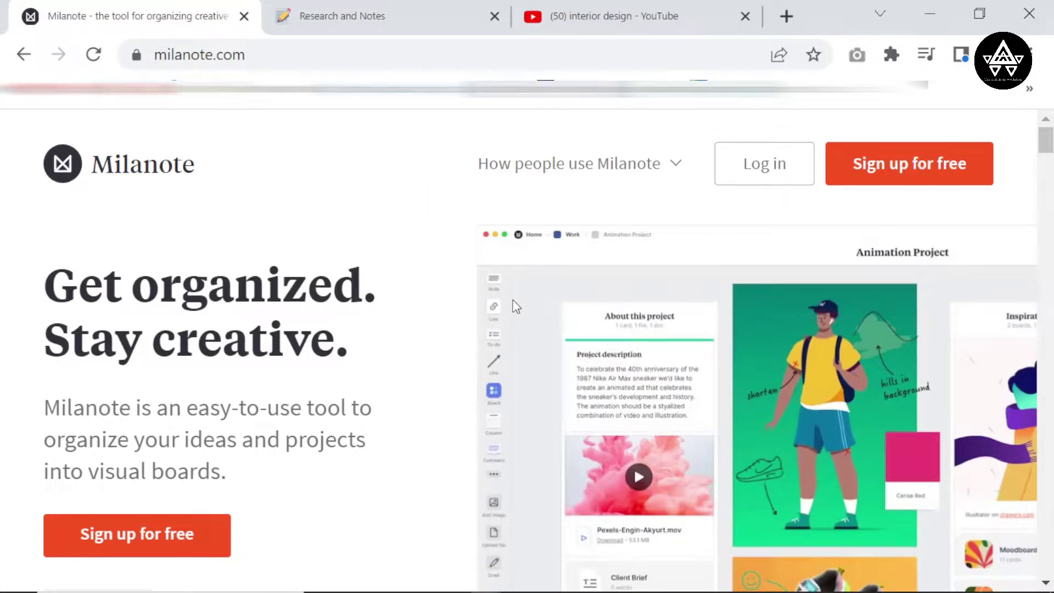
{"action": "scroll", "coordinate": [372, 348], "scroll_direction": "down", "scroll_amount": 10}
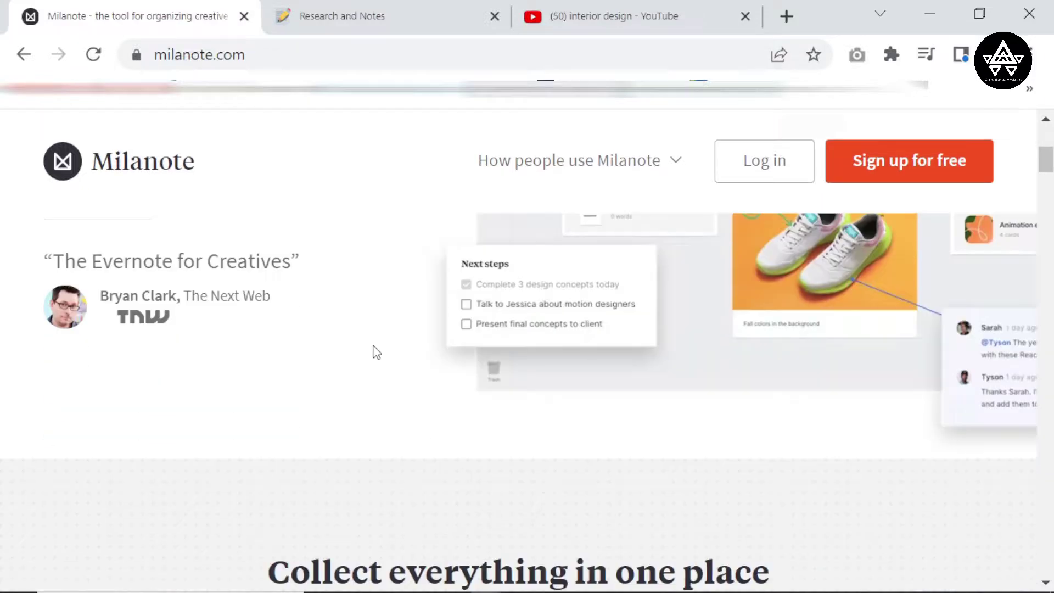
{"action": "scroll", "coordinate": [500, 342], "scroll_direction": "down", "scroll_amount": 8}
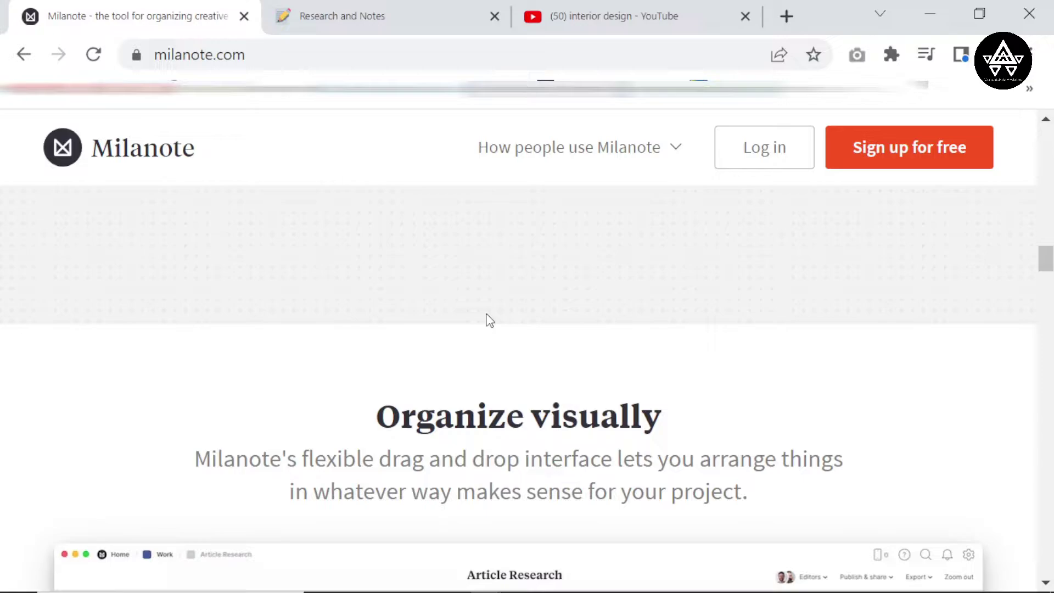
{"action": "scroll", "coordinate": [513, 335], "scroll_direction": "down", "scroll_amount": 1}
{"action": "scroll", "coordinate": [513, 334], "scroll_direction": "down", "scroll_amount": 6}
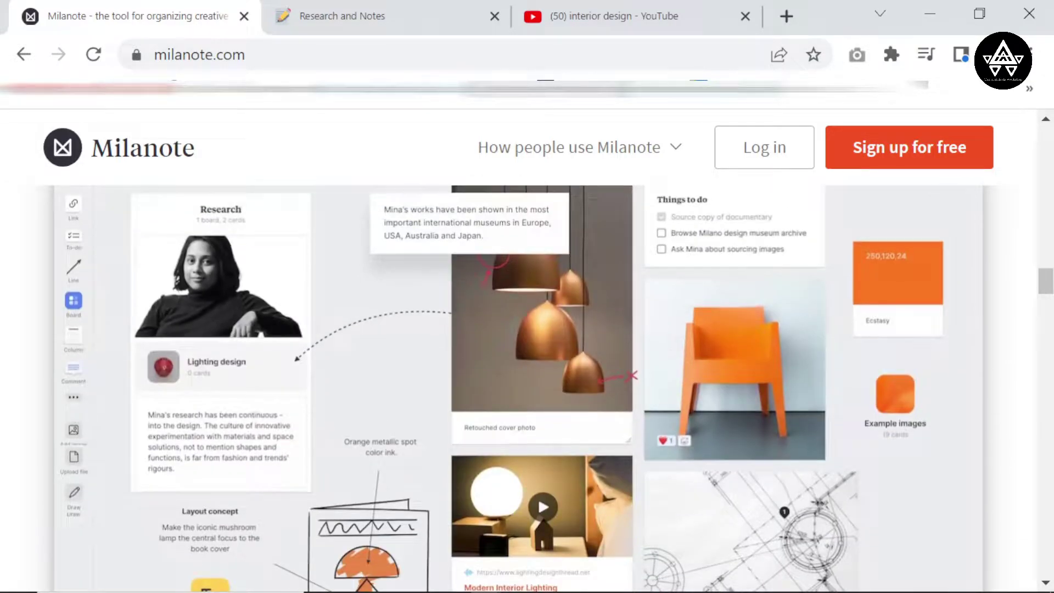
{"action": "scroll", "coordinate": [513, 335], "scroll_direction": "up", "scroll_amount": 4}
{"action": "scroll", "coordinate": [513, 334], "scroll_direction": "down", "scroll_amount": 7}
{"action": "scroll", "coordinate": [511, 332], "scroll_direction": "up", "scroll_amount": 4}
{"action": "scroll", "coordinate": [351, 330], "scroll_direction": "up", "scroll_amount": 1}
{"action": "scroll", "coordinate": [366, 332], "scroll_direction": "down", "scroll_amount": 1}
{"action": "scroll", "coordinate": [572, 240], "scroll_direction": "up", "scroll_amount": 4}
{"action": "scroll", "coordinate": [575, 244], "scroll_direction": "down", "scroll_amount": 2}
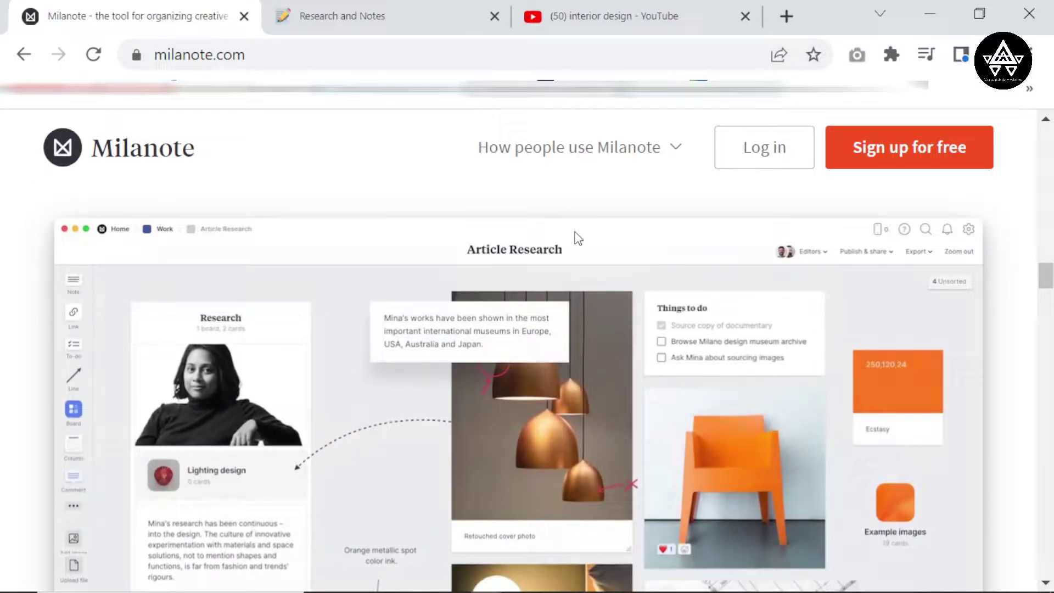
{"action": "scroll", "coordinate": [589, 220], "scroll_direction": "down", "scroll_amount": 2}
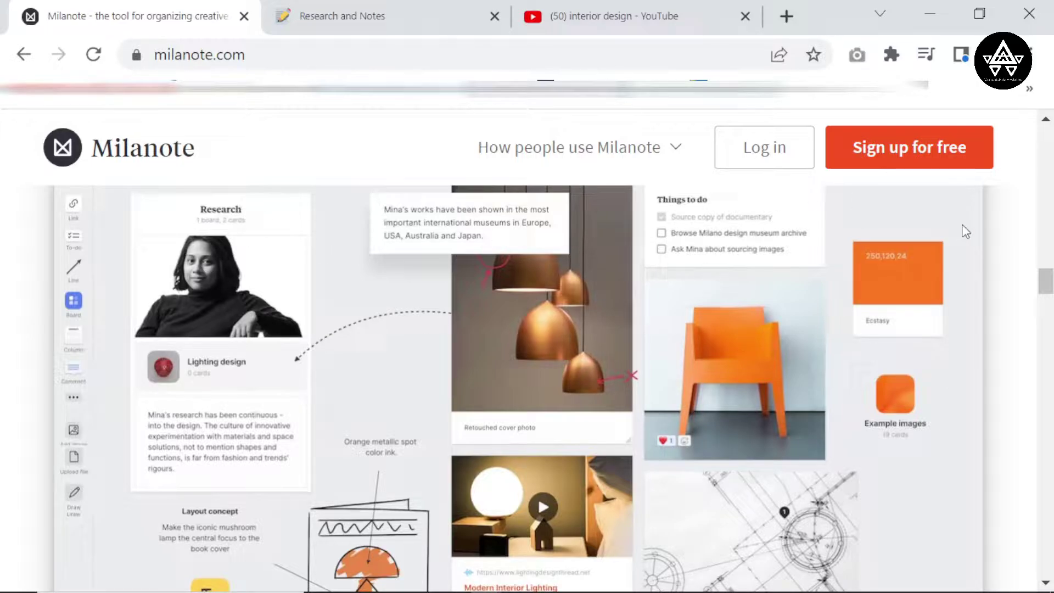
{"action": "scroll", "coordinate": [407, 409], "scroll_direction": "down", "scroll_amount": 4}
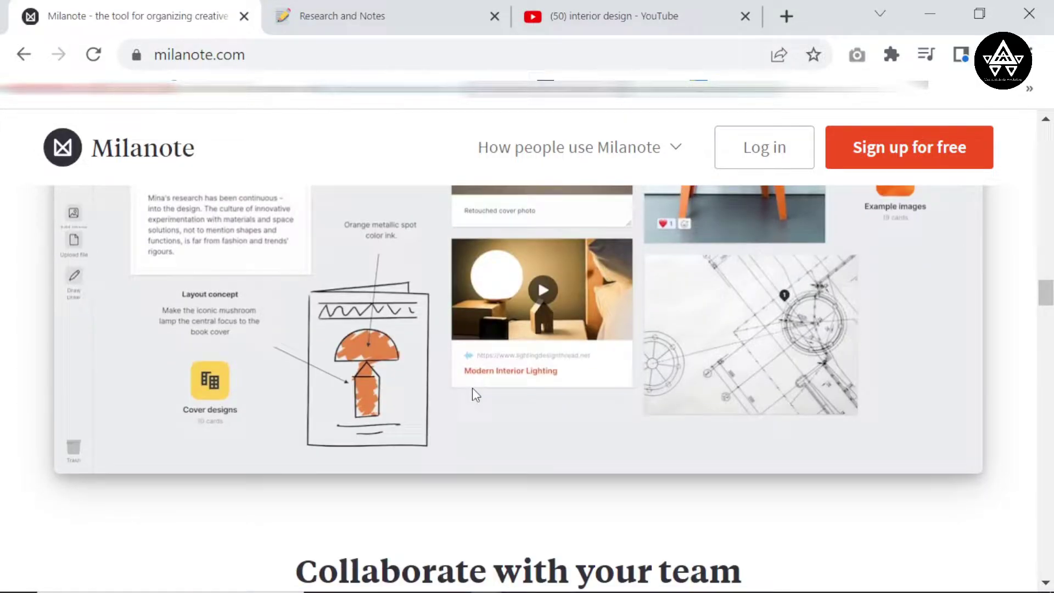
{"action": "scroll", "coordinate": [494, 382], "scroll_direction": "up", "scroll_amount": 4}
{"action": "scroll", "coordinate": [604, 329], "scroll_direction": "up", "scroll_amount": 1}
{"action": "scroll", "coordinate": [714, 272], "scroll_direction": "down", "scroll_amount": 1}
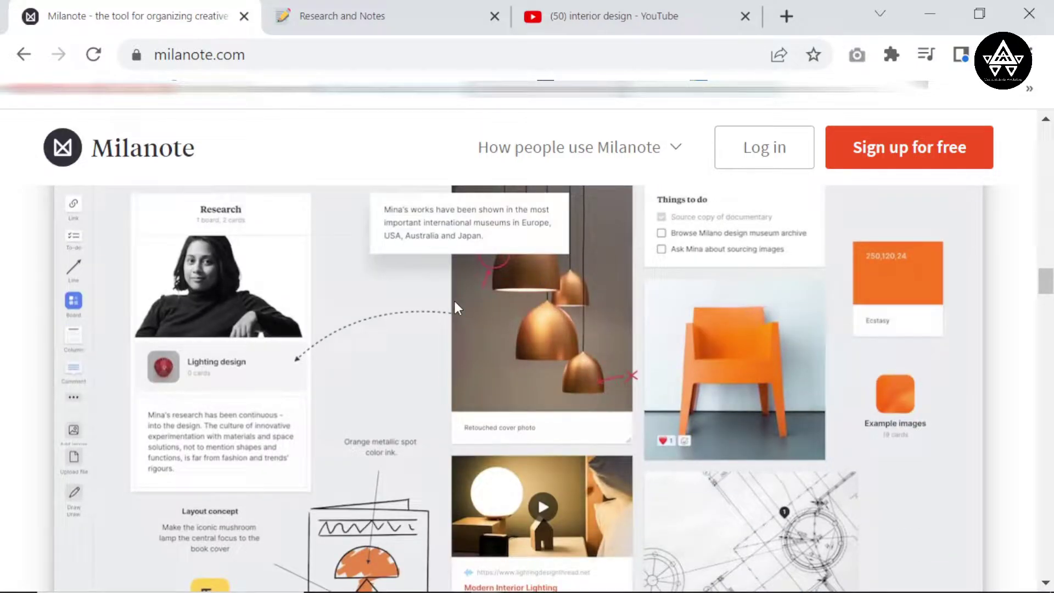
{"action": "scroll", "coordinate": [453, 299], "scroll_direction": "down", "scroll_amount": 10}
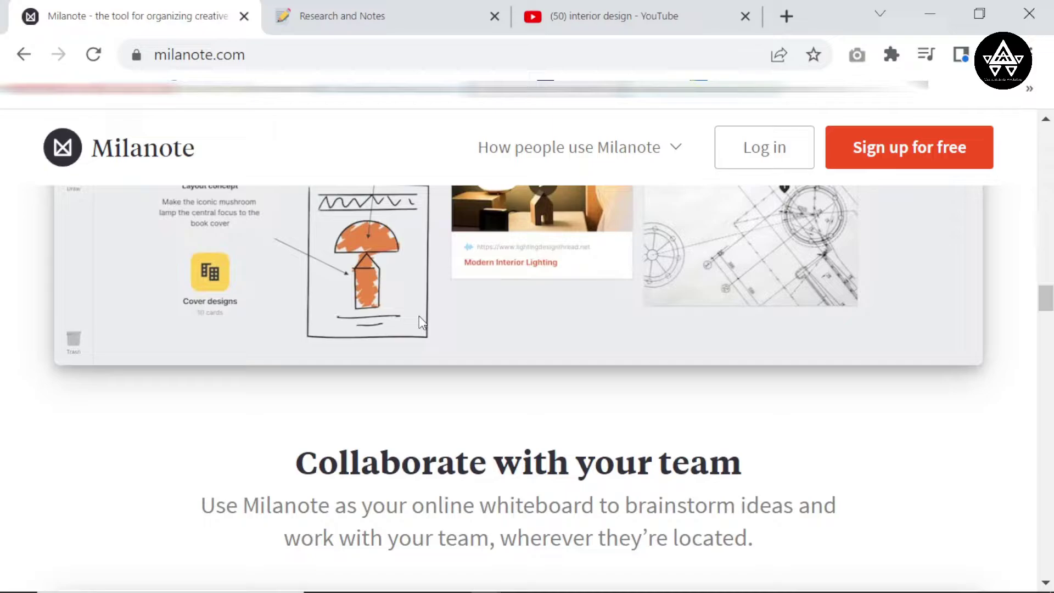
{"action": "scroll", "coordinate": [434, 320], "scroll_direction": "down", "scroll_amount": 6}
{"action": "scroll", "coordinate": [440, 324], "scroll_direction": "up", "scroll_amount": 4}
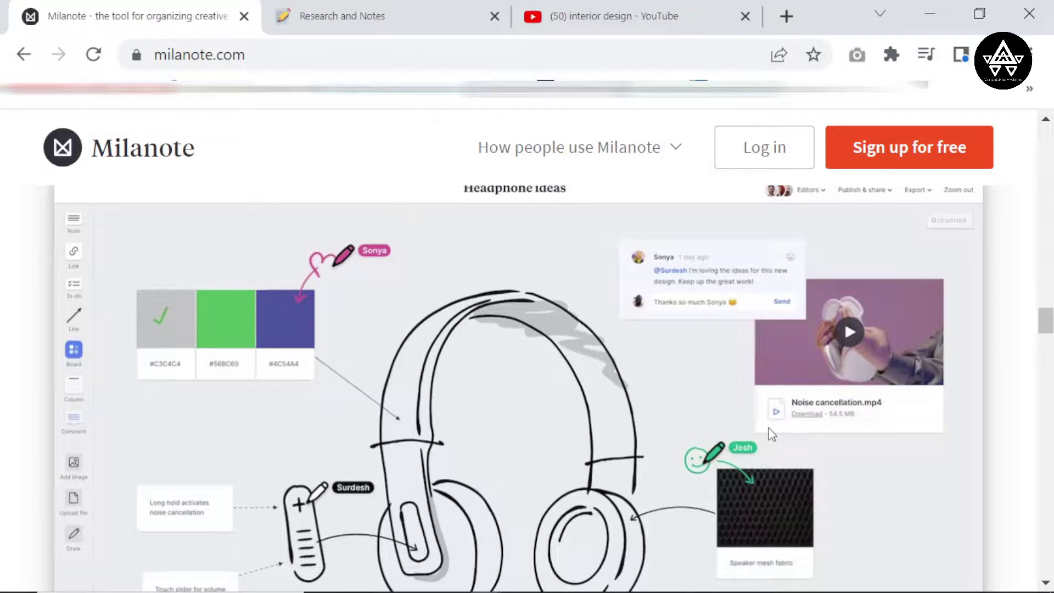
{"action": "scroll", "coordinate": [773, 415], "scroll_direction": "down", "scroll_amount": 5}
{"action": "scroll", "coordinate": [774, 417], "scroll_direction": "down", "scroll_amount": 7}
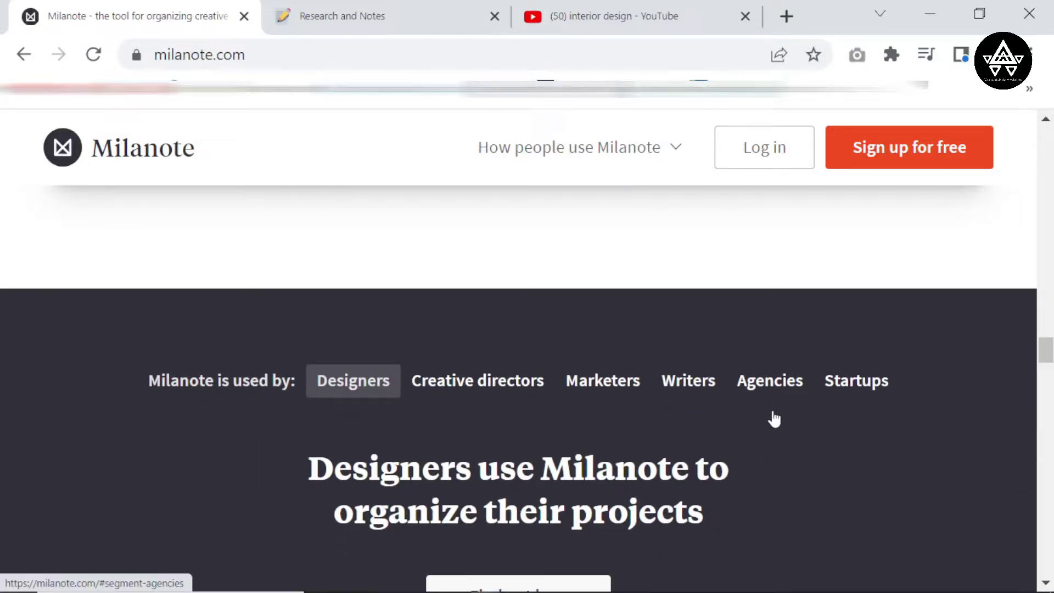
{"action": "scroll", "coordinate": [774, 415], "scroll_direction": "up", "scroll_amount": 6}
{"action": "scroll", "coordinate": [776, 416], "scroll_direction": "down", "scroll_amount": 10}
{"action": "scroll", "coordinate": [776, 410], "scroll_direction": "down", "scroll_amount": 5}
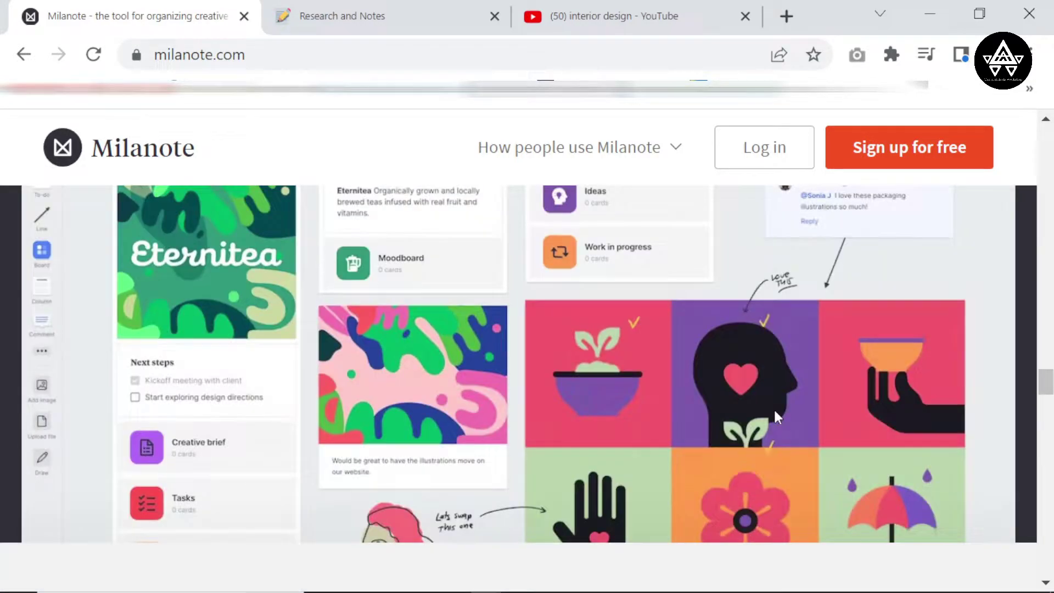
{"action": "scroll", "coordinate": [774, 409], "scroll_direction": "up", "scroll_amount": 3}
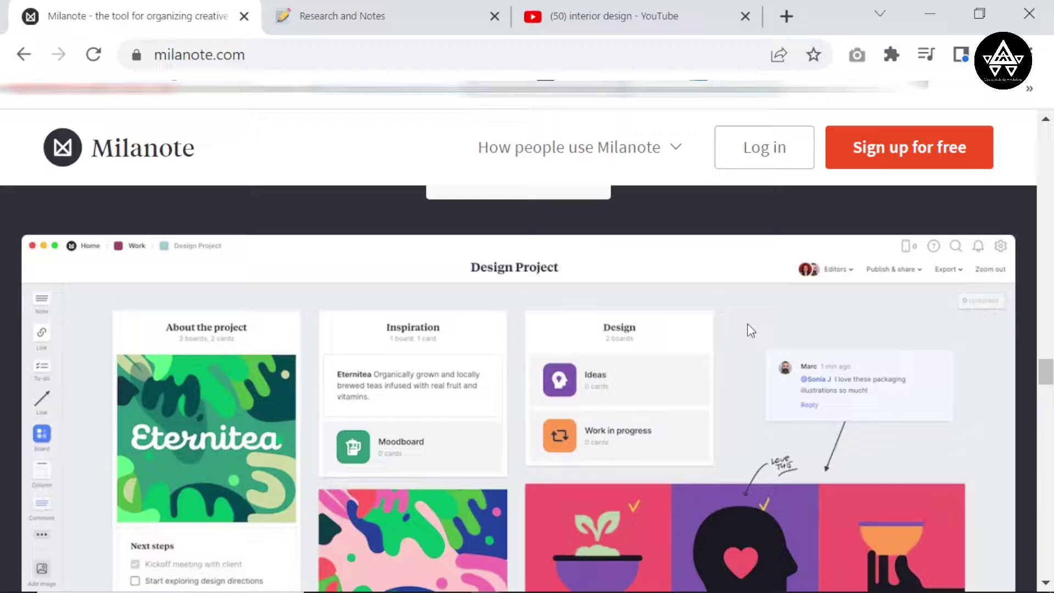
{"action": "scroll", "coordinate": [749, 328], "scroll_direction": "down", "scroll_amount": 4}
{"action": "scroll", "coordinate": [692, 296], "scroll_direction": "down", "scroll_amount": 5}
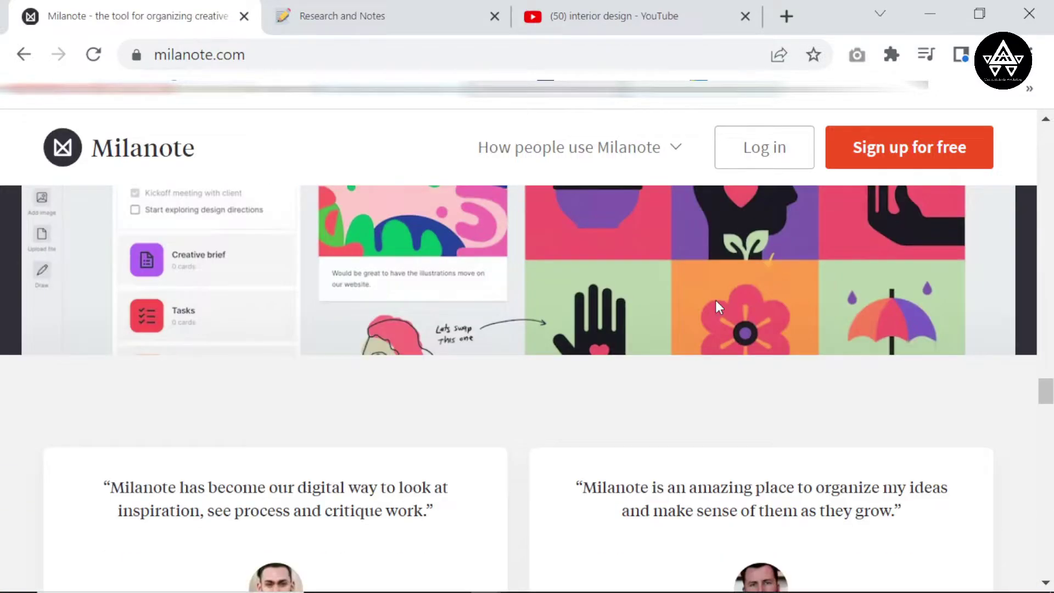
{"action": "scroll", "coordinate": [725, 302], "scroll_direction": "up", "scroll_amount": 9}
{"action": "scroll", "coordinate": [732, 306], "scroll_direction": "up", "scroll_amount": 10}
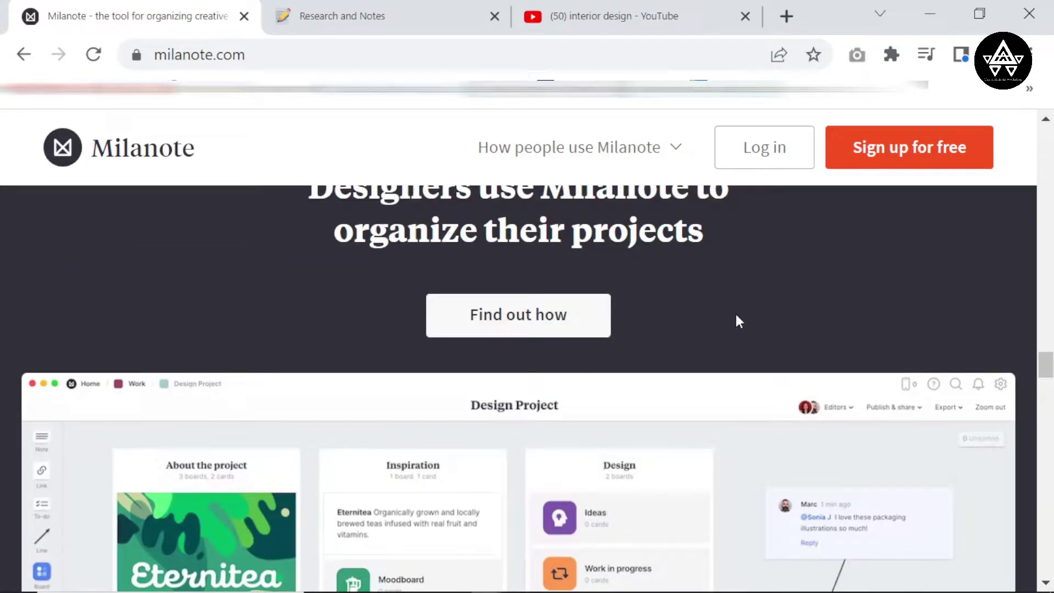
{"action": "scroll", "coordinate": [734, 307], "scroll_direction": "down", "scroll_amount": 10}
{"action": "scroll", "coordinate": [734, 307], "scroll_direction": "up", "scroll_amount": 10}
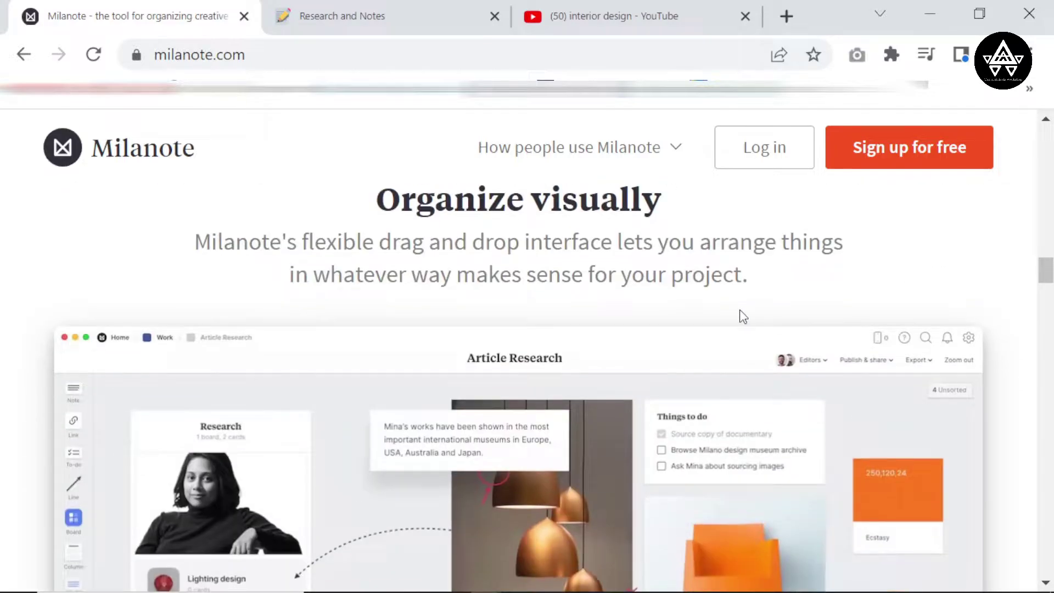
{"action": "scroll", "coordinate": [736, 309], "scroll_direction": "down", "scroll_amount": 5}
{"action": "scroll", "coordinate": [741, 310], "scroll_direction": "up", "scroll_amount": 4}
{"action": "scroll", "coordinate": [745, 315], "scroll_direction": "up", "scroll_amount": 4}
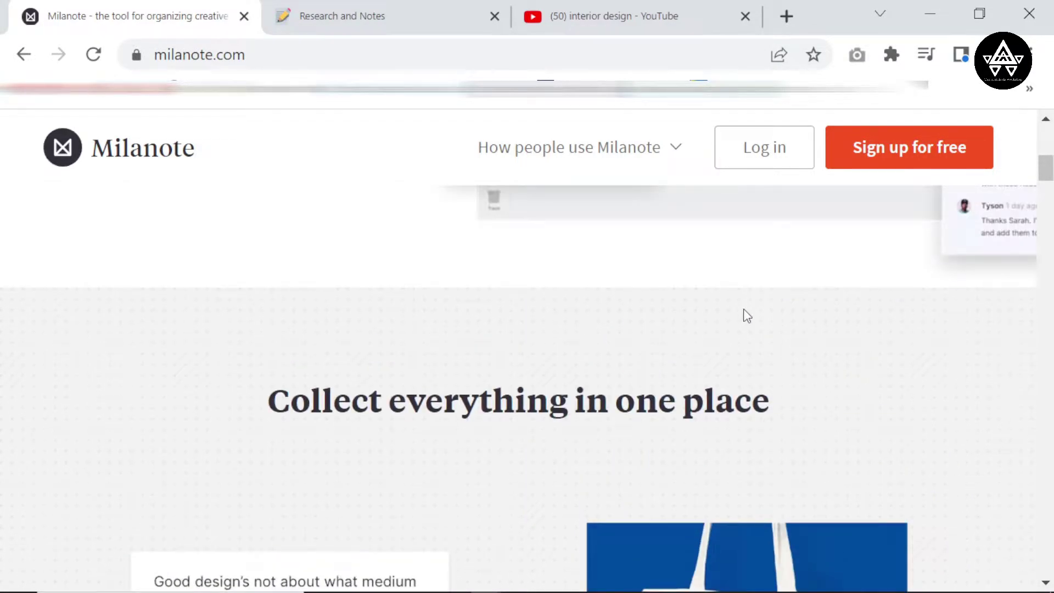
{"action": "scroll", "coordinate": [758, 294], "scroll_direction": "up", "scroll_amount": 2}
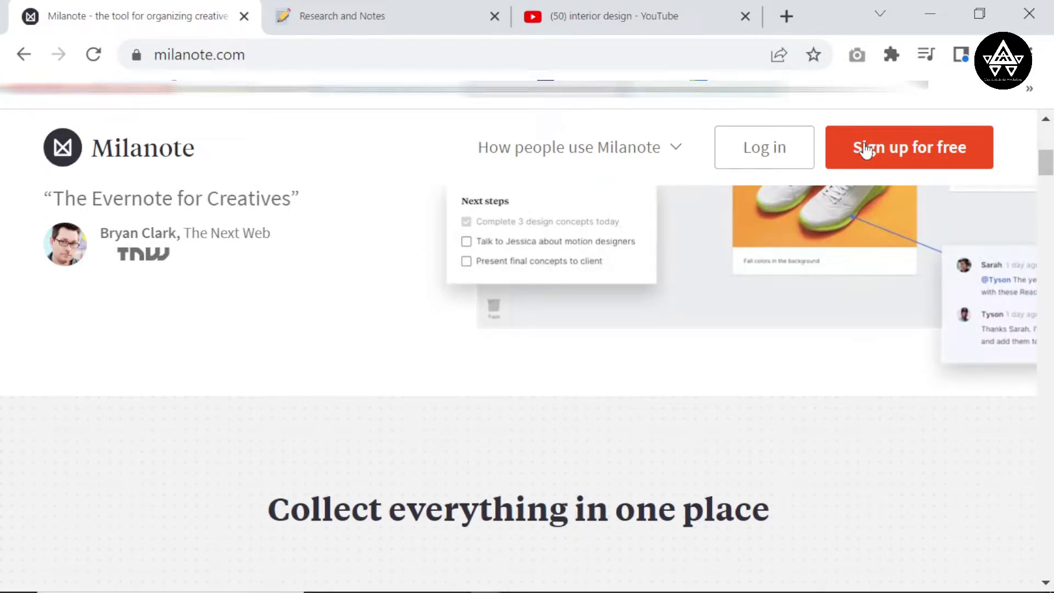
{"action": "scroll", "coordinate": [864, 150], "scroll_direction": "up", "scroll_amount": 5}
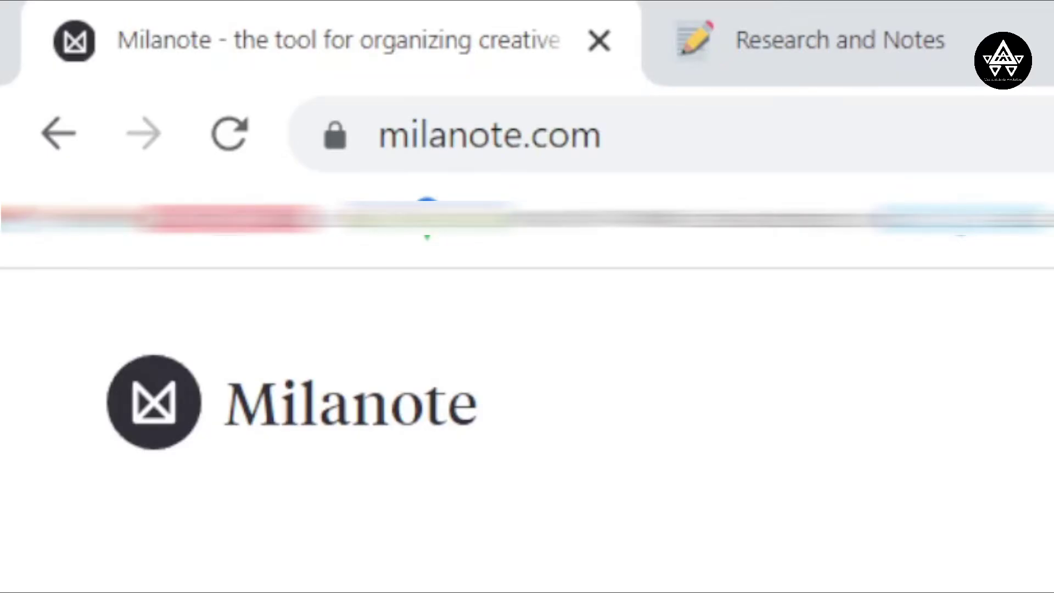
{"action": "left_click", "coordinate": [807, 140]}
{"action": "left_click", "coordinate": [848, 134]}
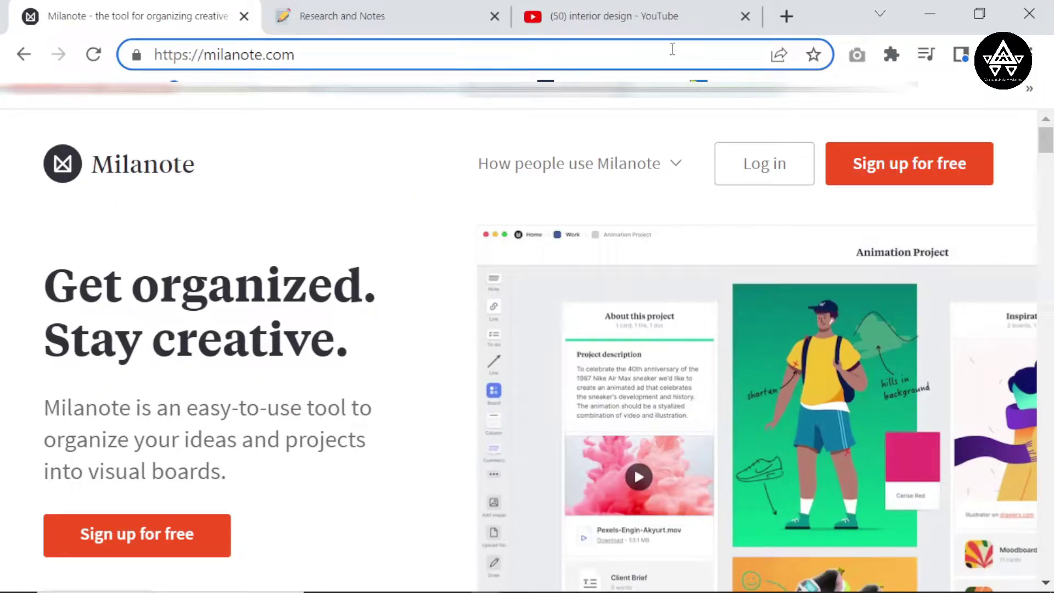
- Open Milanote's free sign-up form and begin creating the account with Google
{"action": "left_click", "coordinate": [910, 178]}
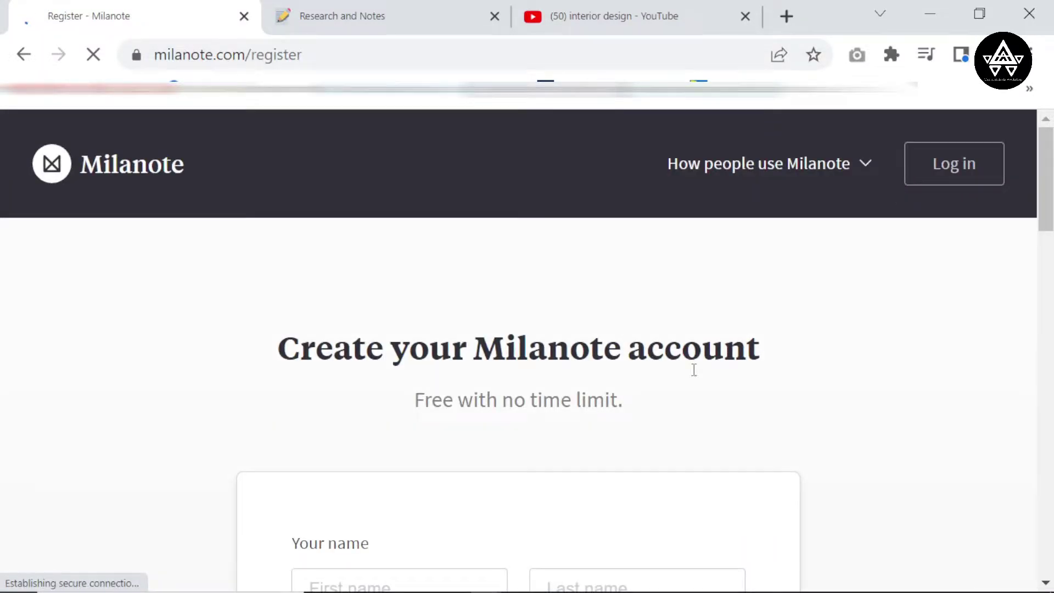
{"action": "scroll", "coordinate": [535, 365], "scroll_direction": "down", "scroll_amount": 5}
{"action": "scroll", "coordinate": [513, 313], "scroll_direction": "down", "scroll_amount": 7}
{"action": "scroll", "coordinate": [551, 266], "scroll_direction": "up", "scroll_amount": 9}
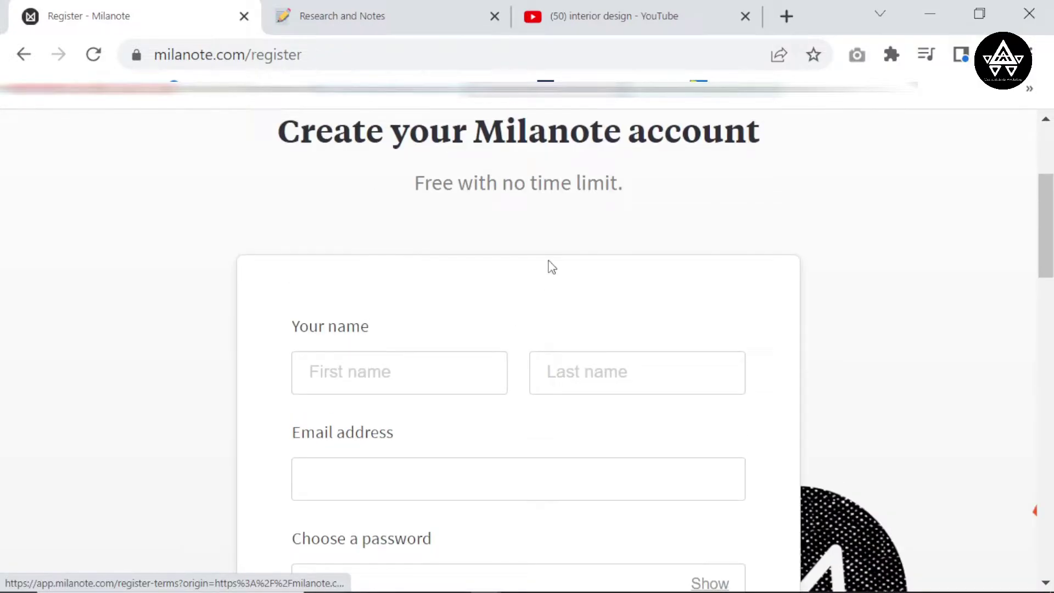
{"action": "scroll", "coordinate": [547, 267], "scroll_direction": "down", "scroll_amount": 5}
{"action": "scroll", "coordinate": [547, 267], "scroll_direction": "down", "scroll_amount": 7}
{"action": "scroll", "coordinate": [589, 249], "scroll_direction": "up", "scroll_amount": 17}
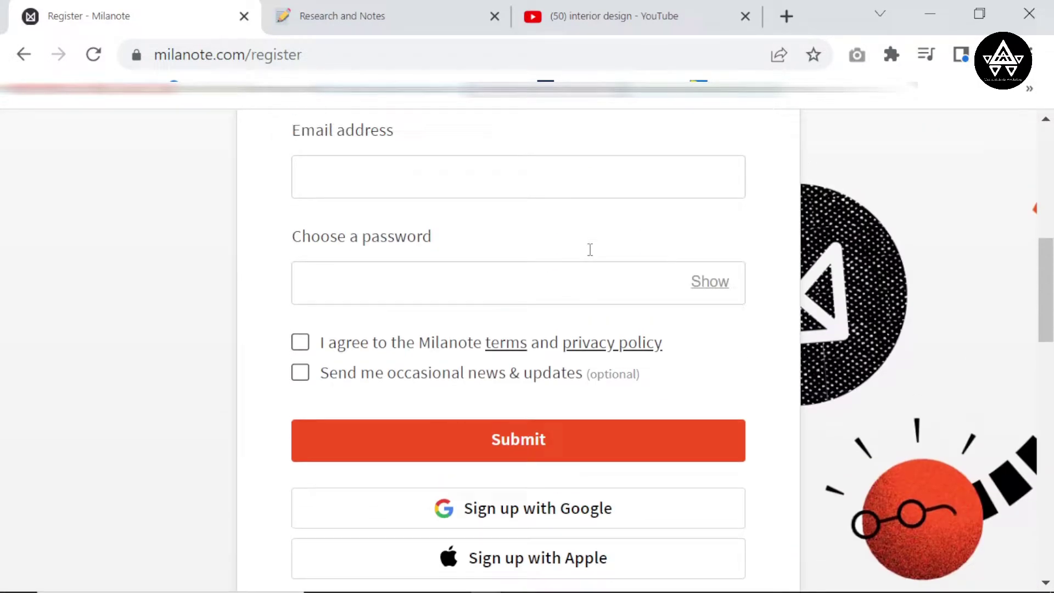
{"action": "scroll", "coordinate": [590, 249], "scroll_direction": "down", "scroll_amount": 8}
{"action": "scroll", "coordinate": [592, 275], "scroll_direction": "down", "scroll_amount": 4}
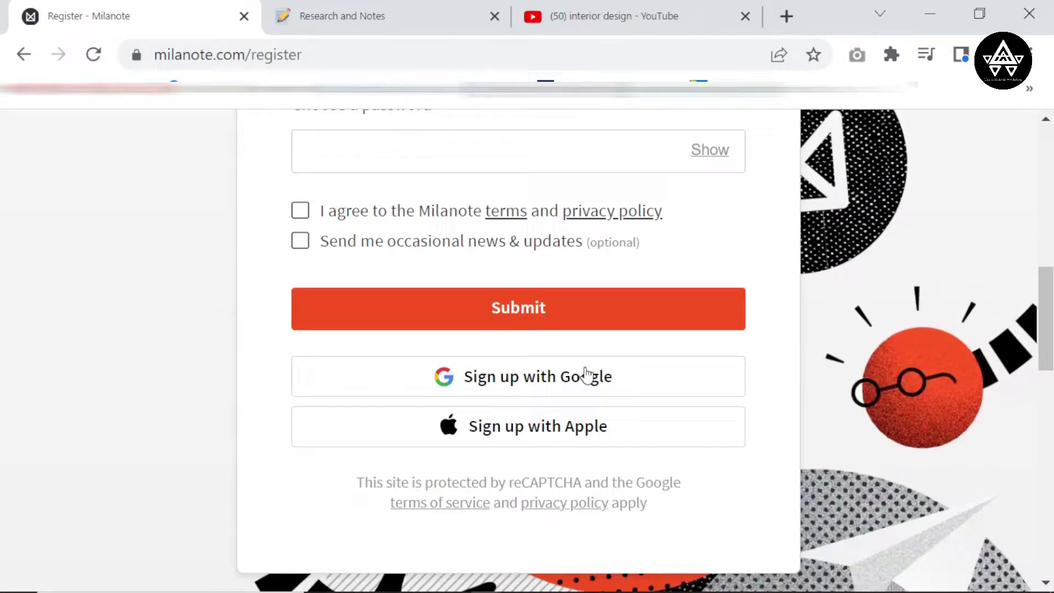
{"action": "left_click", "coordinate": [586, 382]}
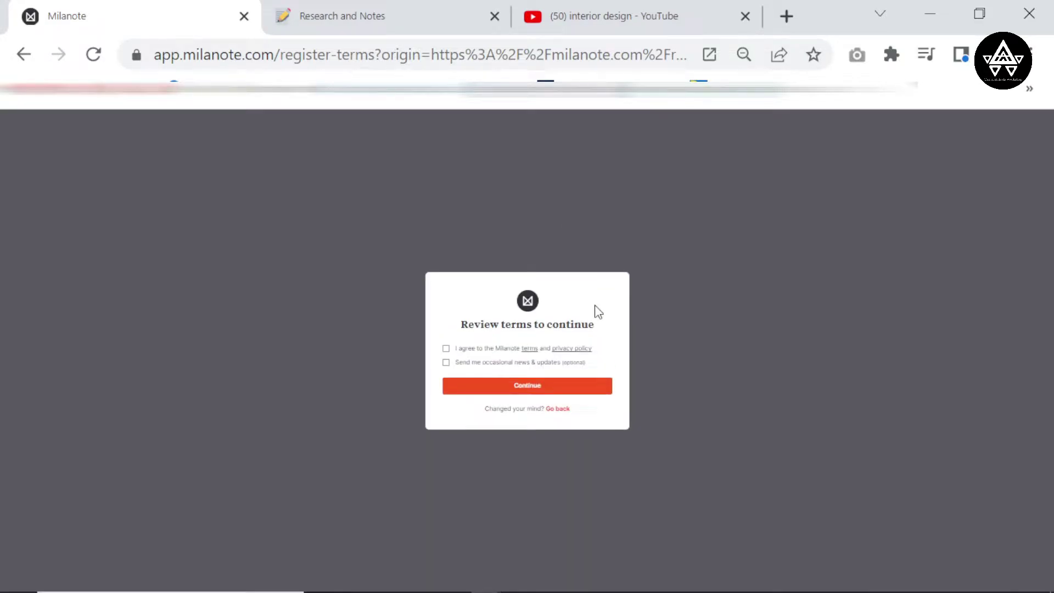
- Agree to the Milanote terms and privacy policy and continue sign-up
{"action": "key", "text": "ctrl+plus"}
{"action": "key", "text": "ctrl+plus"}
{"action": "key", "text": "ctrl+plus"}
{"action": "key", "text": "ctrl+plus"}
{"action": "key", "text": "ctrl+plus"}
{"action": "key", "text": "ctrl+plus"}
{"action": "key", "text": "ctrl+plus"}
{"action": "key", "text": "ctrl+plus"}
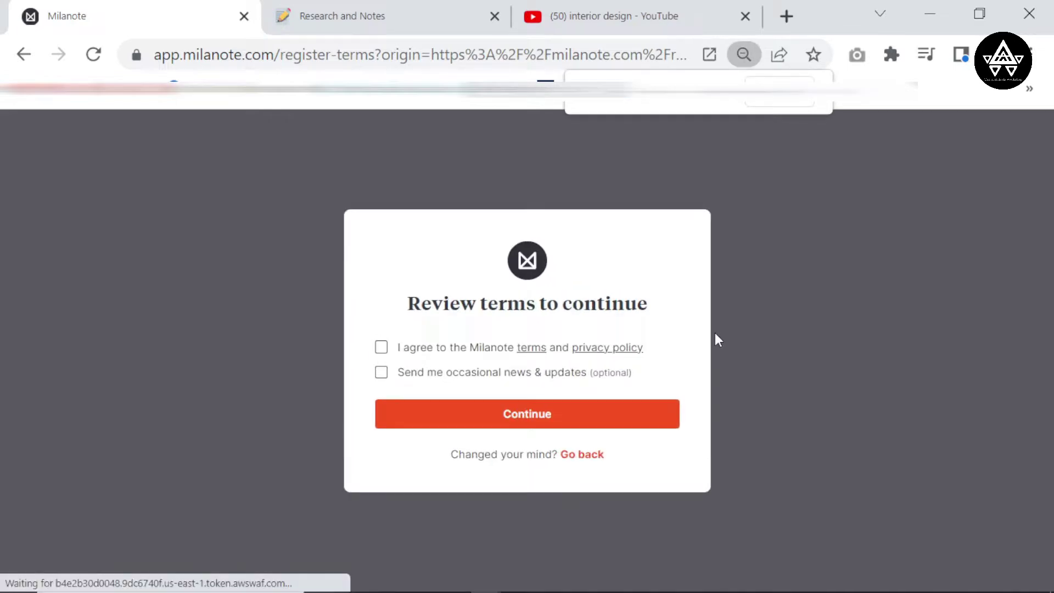
{"action": "key", "text": "ctrl+minus"}
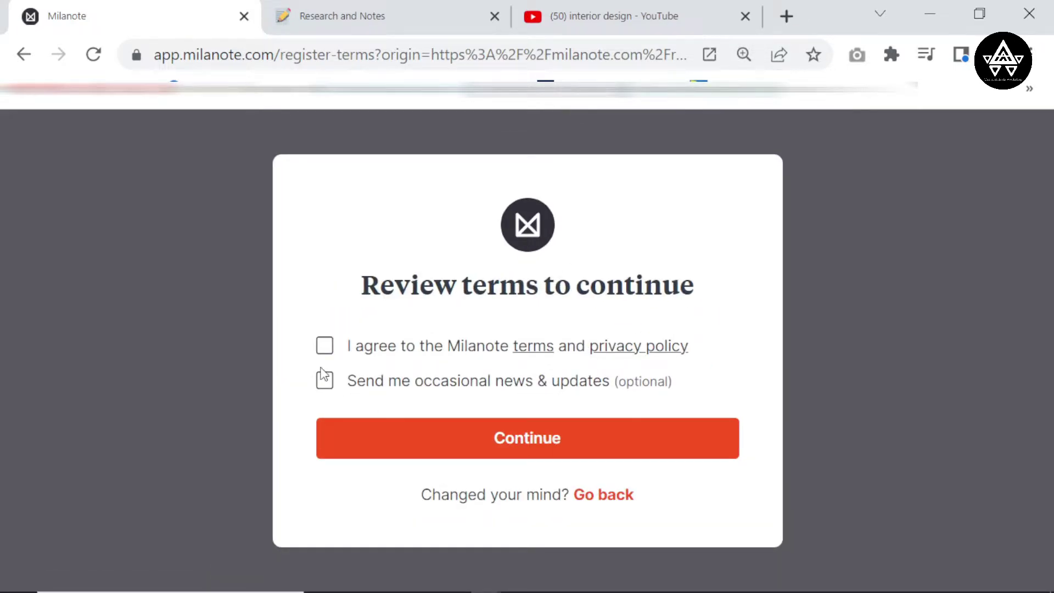
{"action": "left_click", "coordinate": [325, 348]}
{"action": "left_click", "coordinate": [580, 444]}
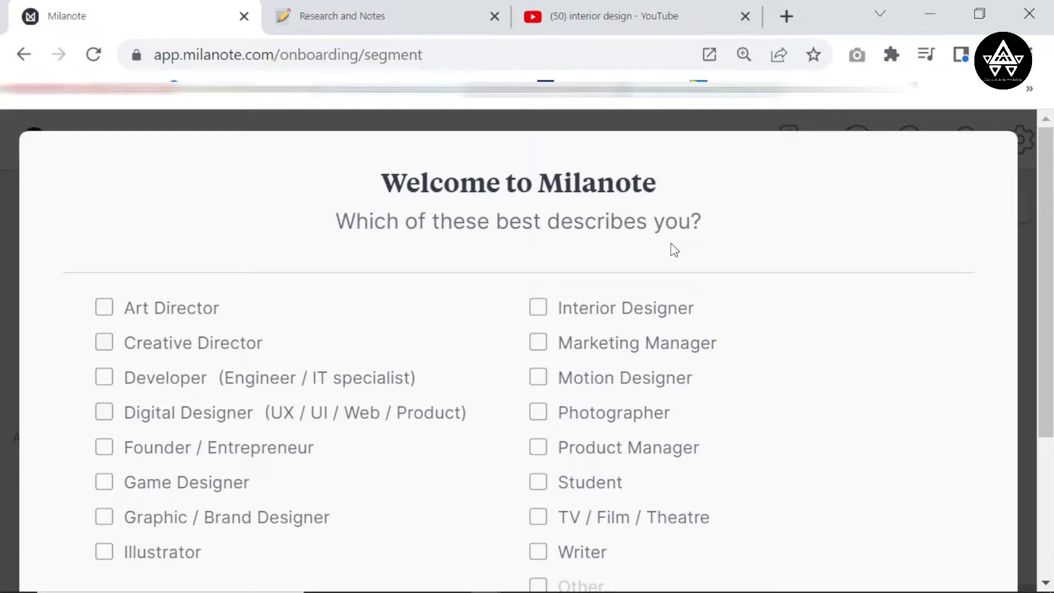
- Pick Interior Designer as your role in the welcome survey
{"action": "key", "text": "ctrl+minus"}
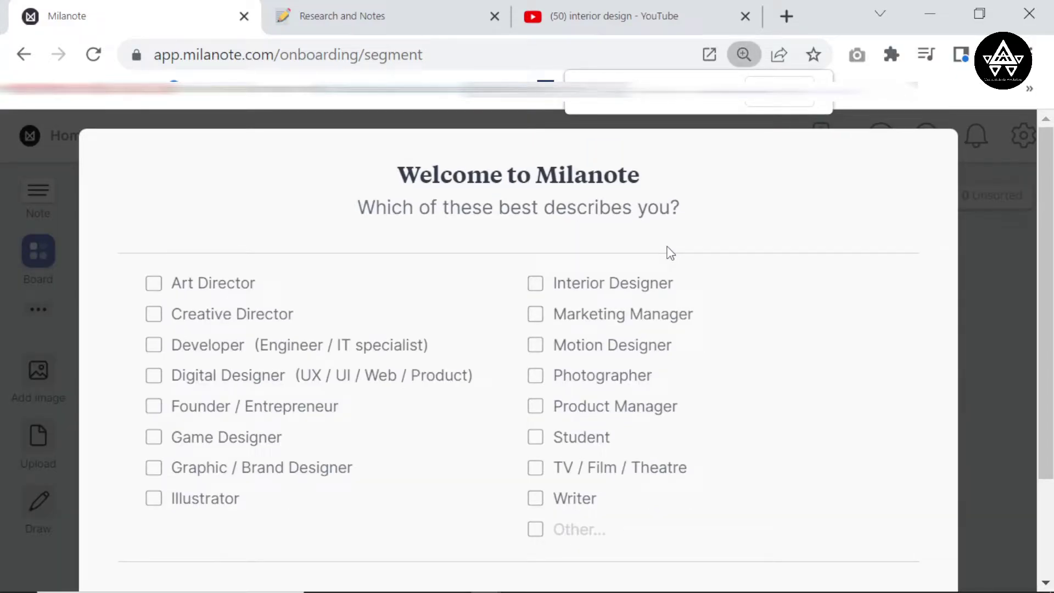
{"action": "scroll", "coordinate": [668, 252], "scroll_direction": "down", "scroll_amount": 2}
{"action": "scroll", "coordinate": [668, 254], "scroll_direction": "up", "scroll_amount": 2}
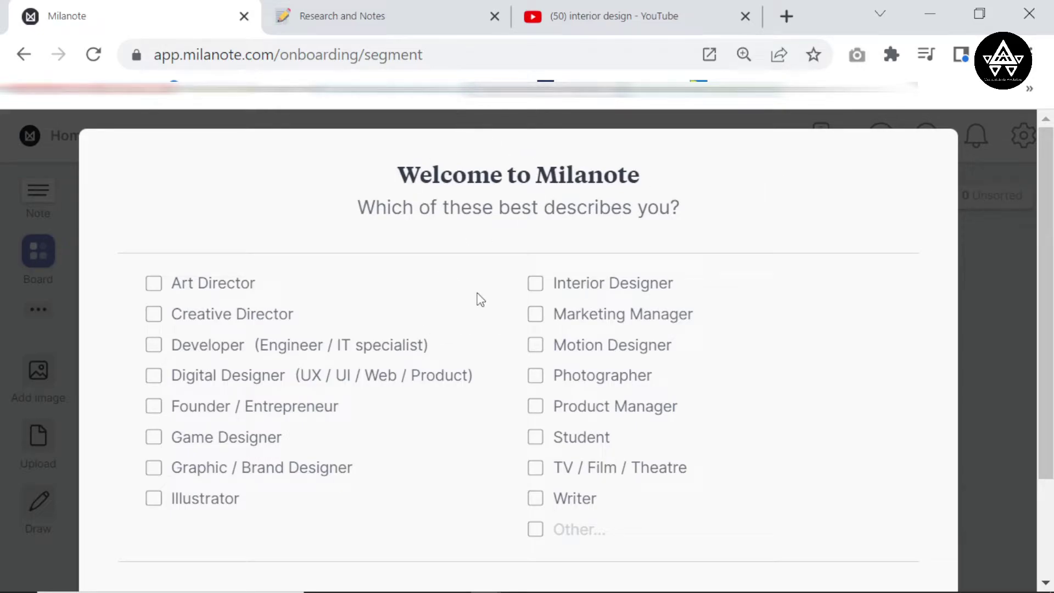
{"action": "scroll", "coordinate": [495, 285], "scroll_direction": "down", "scroll_amount": 3}
{"action": "scroll", "coordinate": [505, 271], "scroll_direction": "up", "scroll_amount": 3}
{"action": "scroll", "coordinate": [187, 247], "scroll_direction": "down", "scroll_amount": 2}
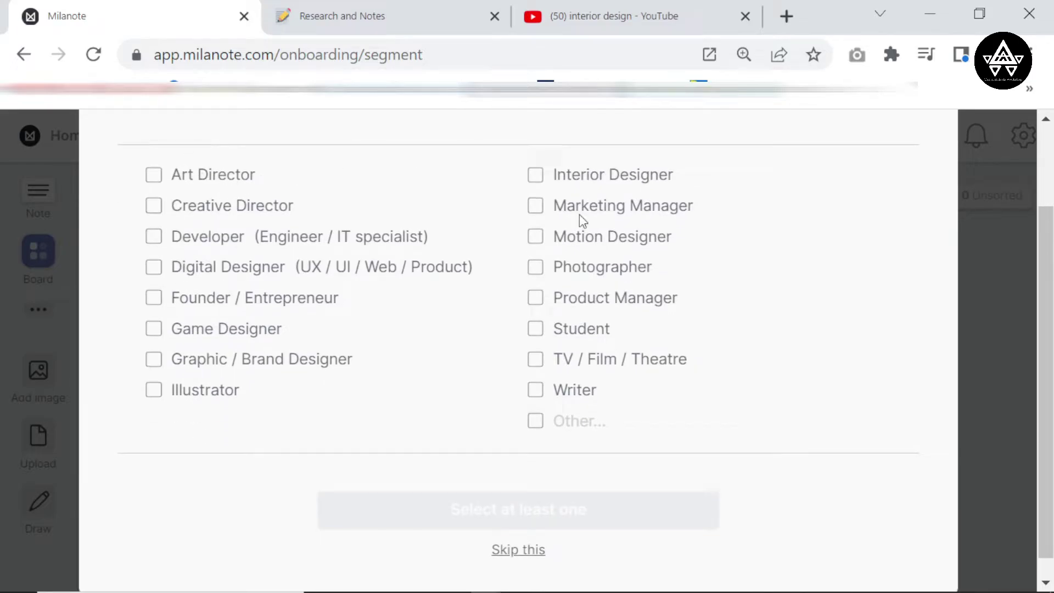
{"action": "scroll", "coordinate": [580, 242], "scroll_direction": "up", "scroll_amount": 2}
{"action": "scroll", "coordinate": [566, 330], "scroll_direction": "down", "scroll_amount": 3}
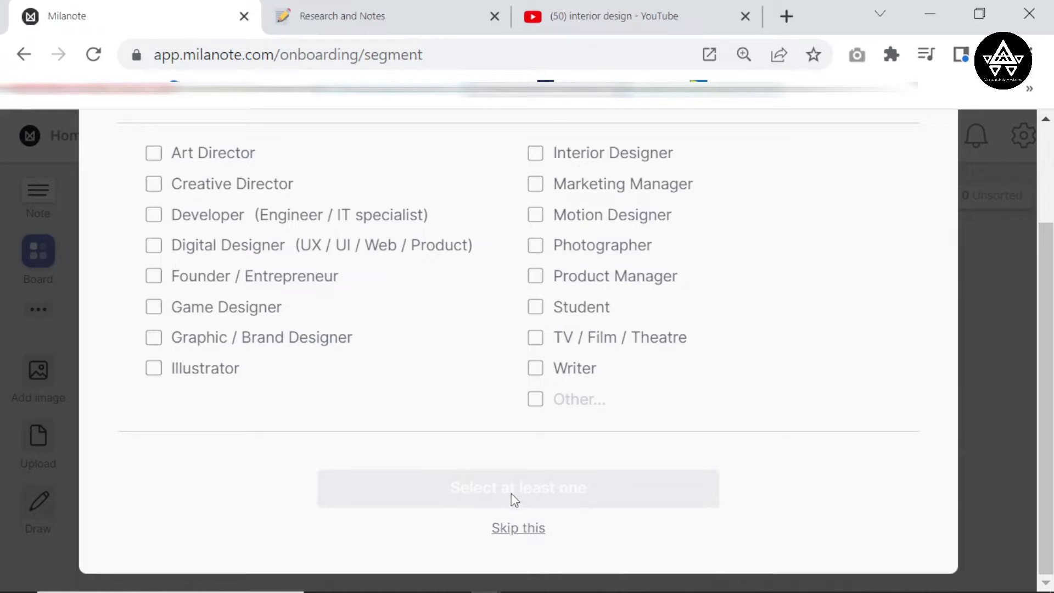
{"action": "scroll", "coordinate": [511, 492], "scroll_direction": "up", "scroll_amount": 3}
{"action": "scroll", "coordinate": [620, 263], "scroll_direction": "down", "scroll_amount": 2}
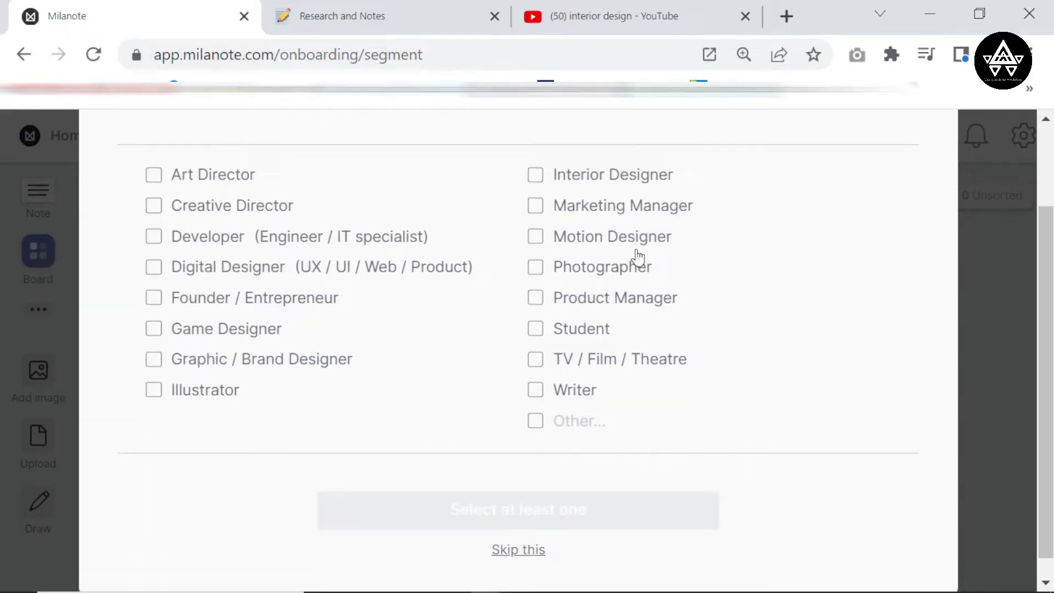
{"action": "scroll", "coordinate": [639, 257], "scroll_direction": "up", "scroll_amount": 2}
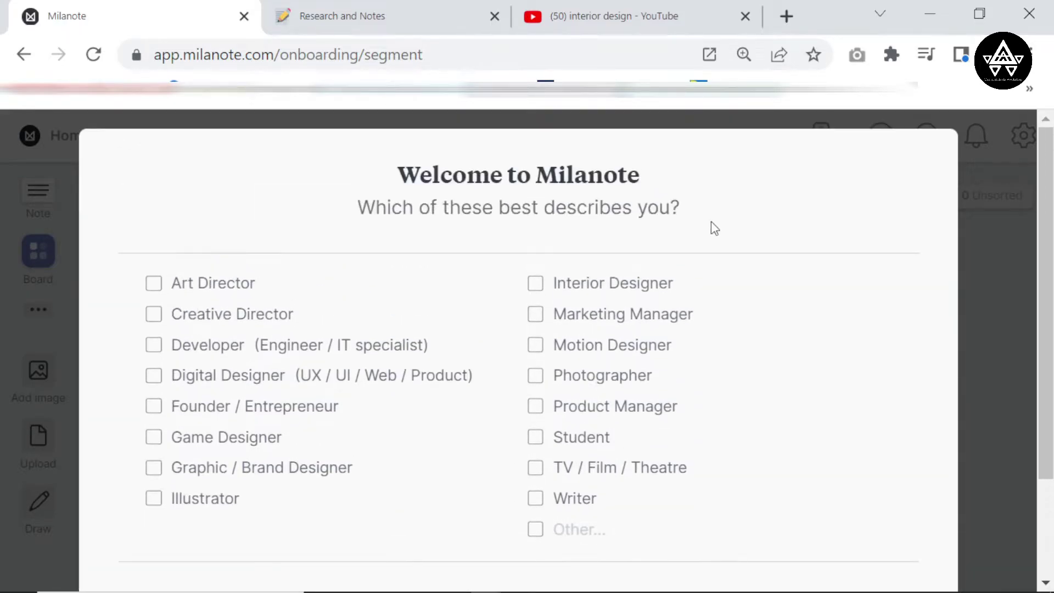
{"action": "left_click", "coordinate": [537, 291]}
- Submit the role choice to reach the empty Home workspace
{"action": "scroll", "coordinate": [577, 347], "scroll_direction": "down", "scroll_amount": 3}
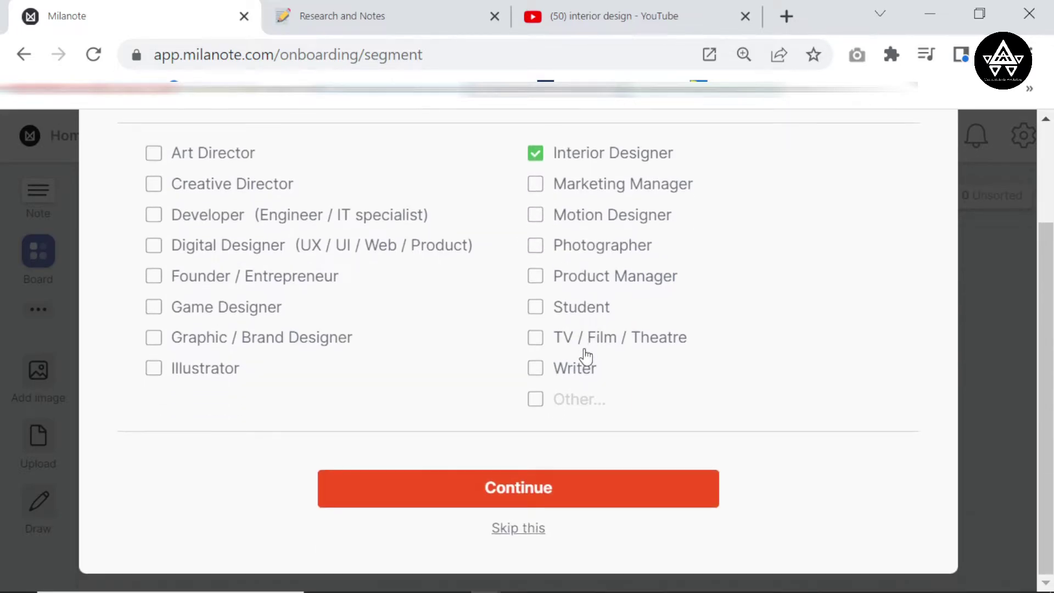
{"action": "scroll", "coordinate": [582, 357], "scroll_direction": "up", "scroll_amount": 3}
{"action": "scroll", "coordinate": [566, 360], "scroll_direction": "down", "scroll_amount": 3}
{"action": "scroll", "coordinate": [582, 181], "scroll_direction": "up", "scroll_amount": 3}
{"action": "scroll", "coordinate": [595, 214], "scroll_direction": "down", "scroll_amount": 3}
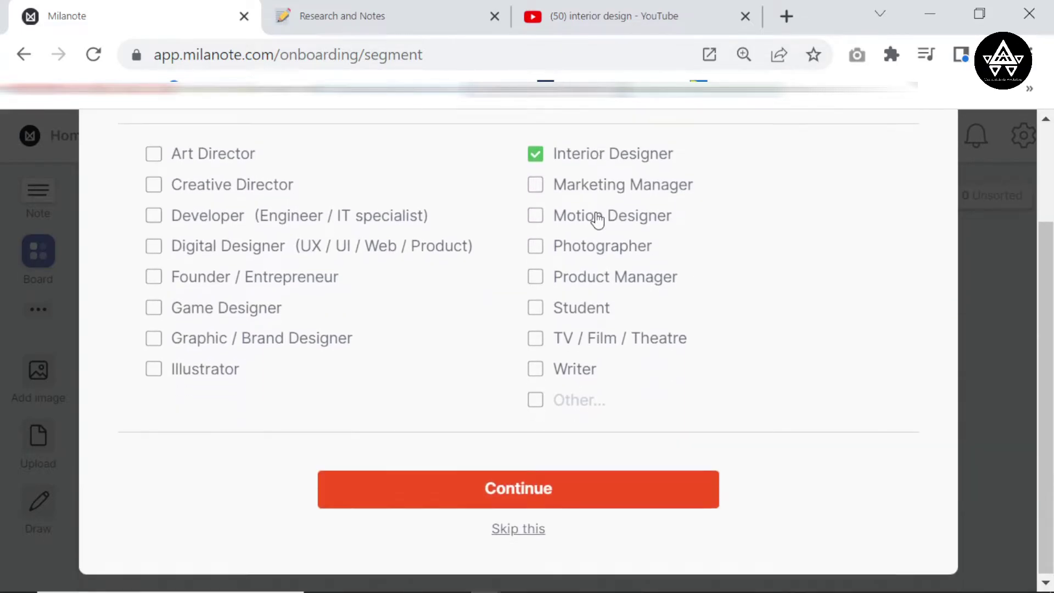
{"action": "left_click", "coordinate": [551, 497]}
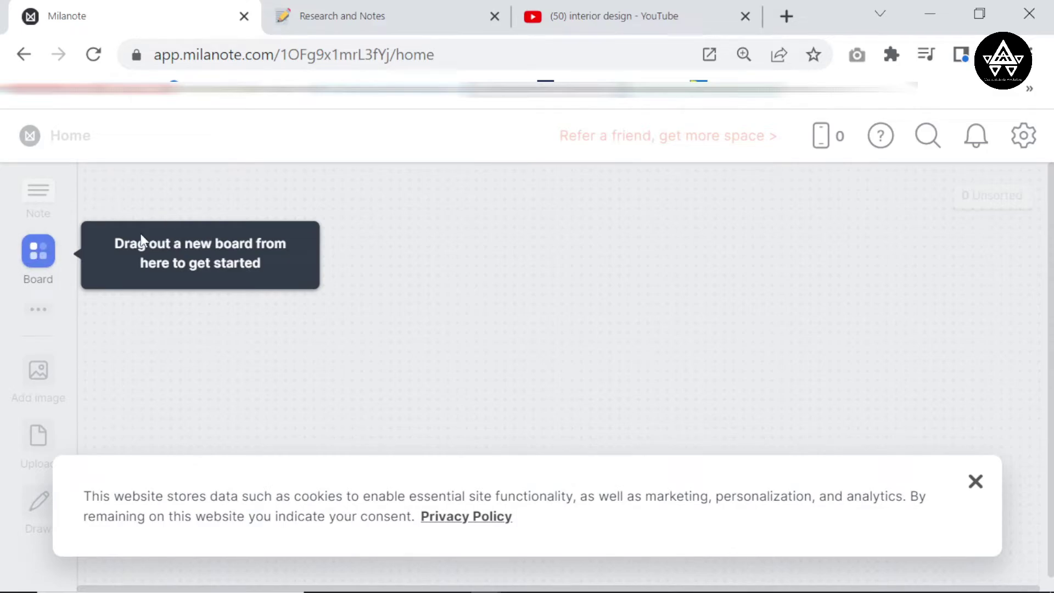
- Place a new board at the home canvas centre and title it 'my new moodboard'
{"action": "key", "text": "ctrl+plus"}
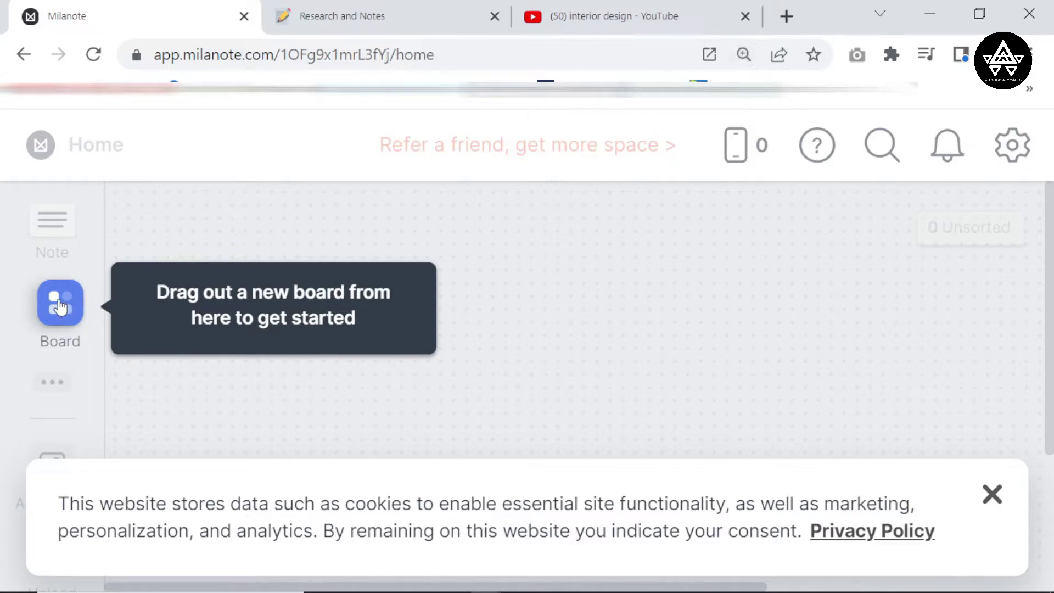
{"action": "left_click_drag", "start_coordinate": [61, 312], "coordinate": [210, 263]}
{"action": "left_click_drag", "start_coordinate": [272, 245], "coordinate": [555, 296]}
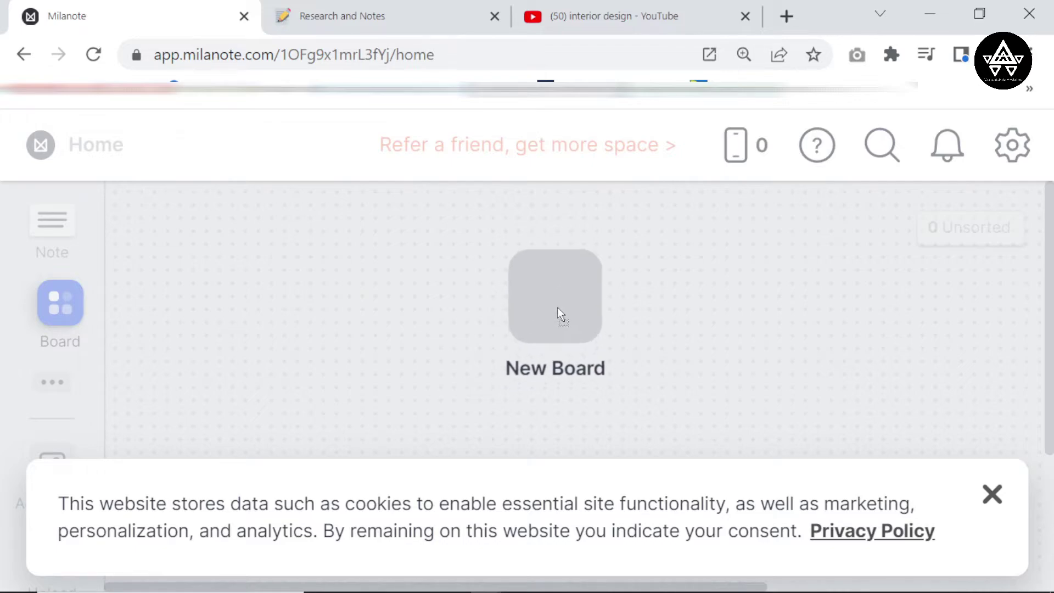
{"action": "key", "text": "ctrl+minus"}
{"action": "key", "text": "ctrl+minus"}
{"action": "key", "text": "ctrl+minus"}
{"action": "key", "text": "ctrl+minus"}
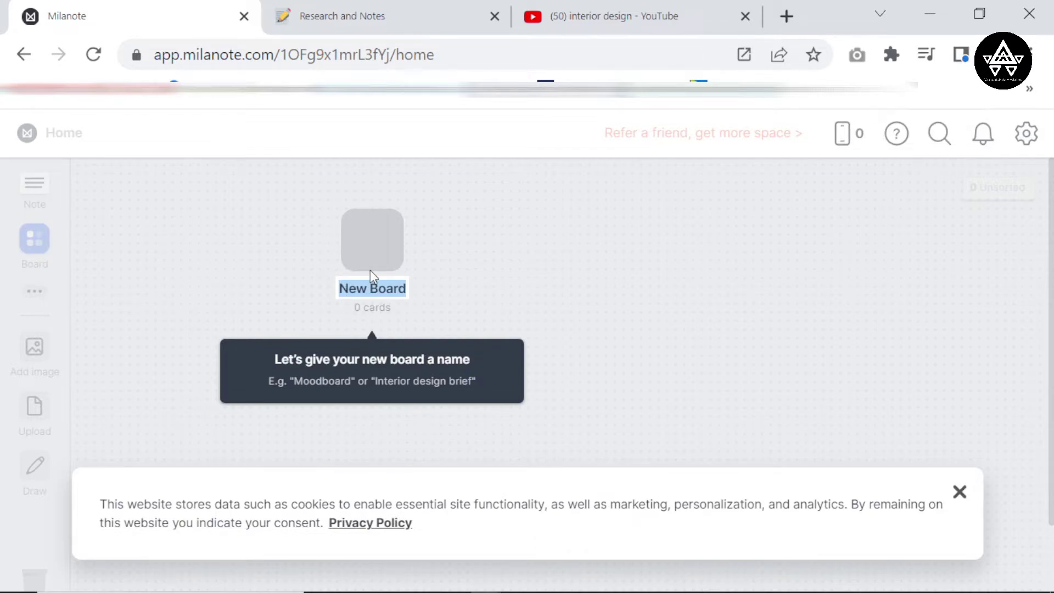
{"action": "type", "text": "my"}
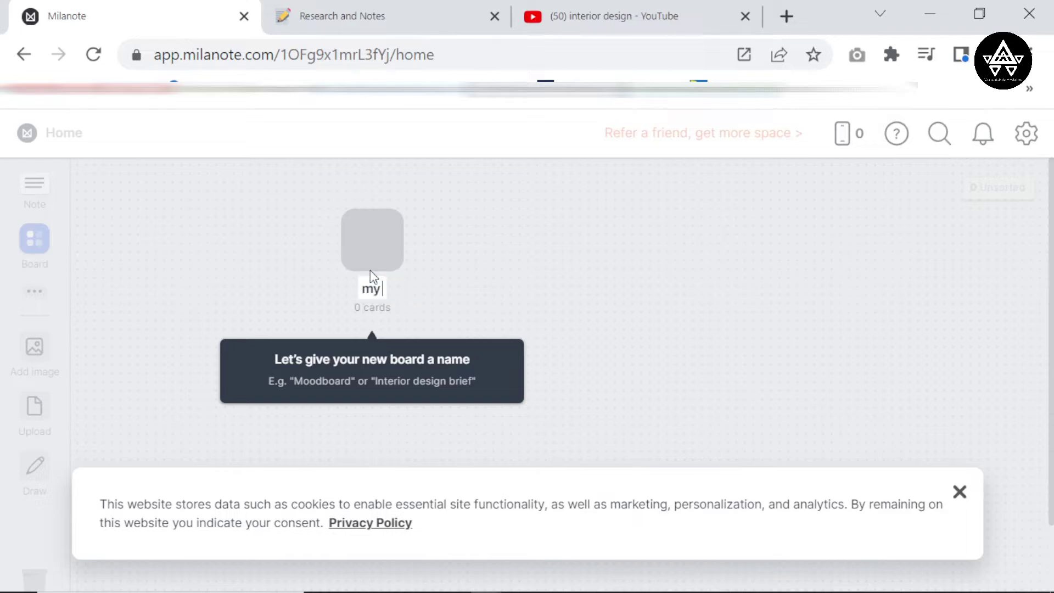
{"action": "type", "text": " new moodbo"}
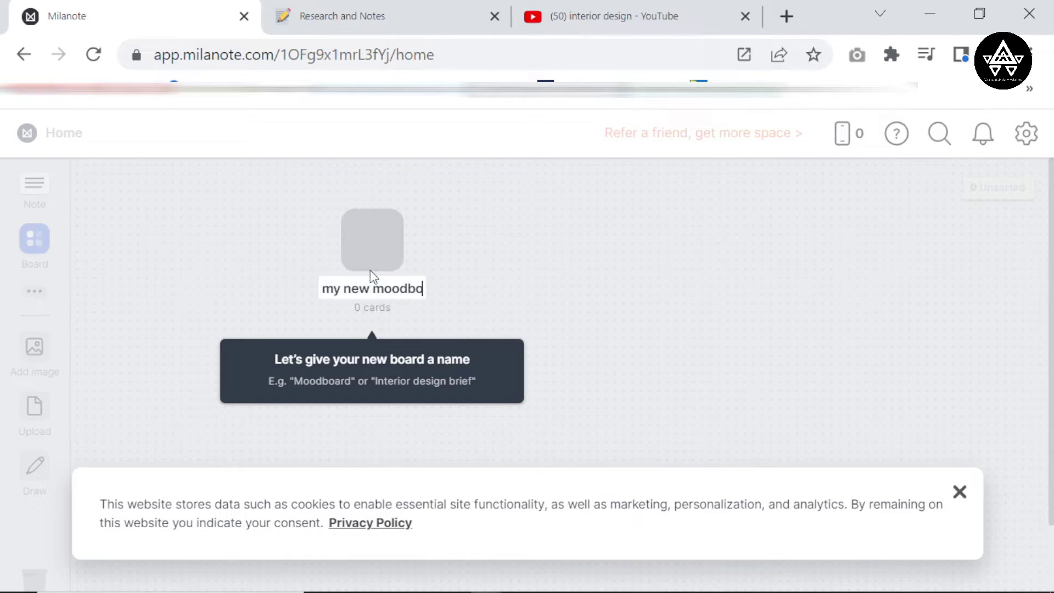
{"action": "type", "text": "ard"}
{"action": "key", "text": "Return"}
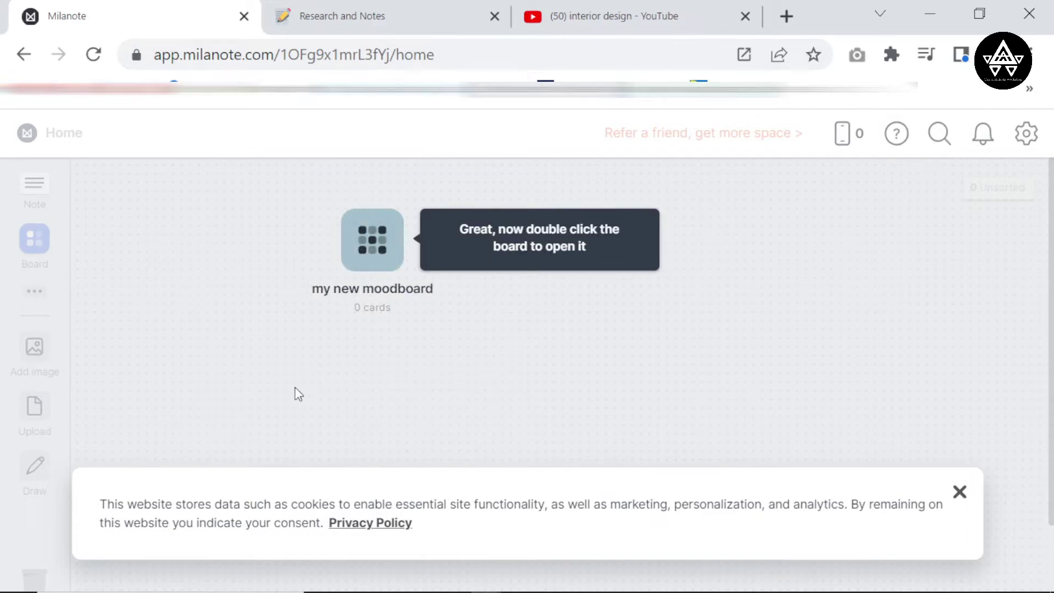
- Open 'my new moodboard' and dismiss the top-bar tip and the cookie notice
{"action": "double_click", "coordinate": [370, 236]}
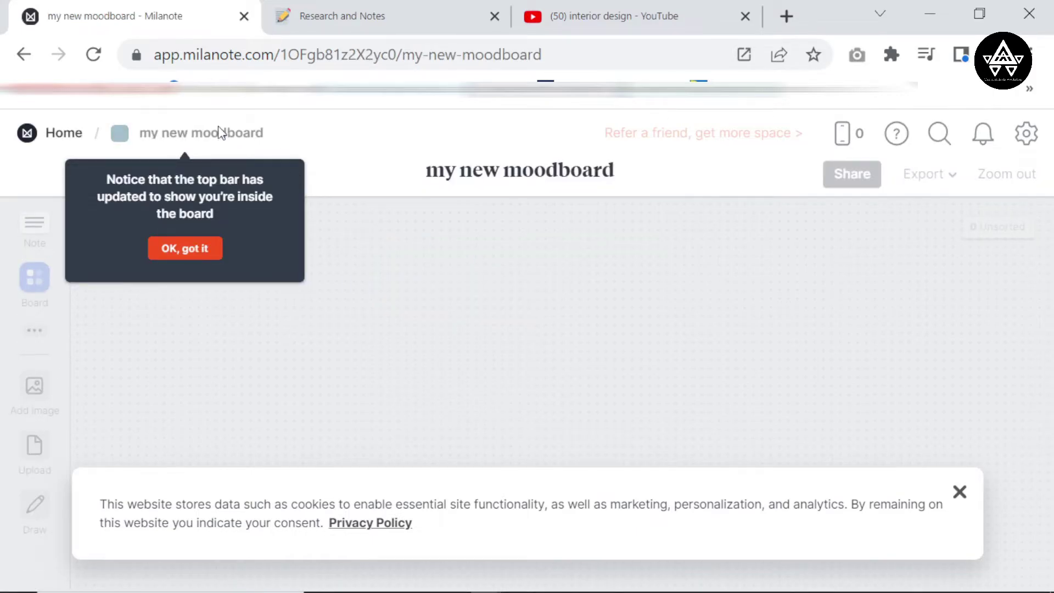
{"action": "left_click", "coordinate": [55, 136]}
{"action": "double_click", "coordinate": [367, 231]}
{"action": "left_click", "coordinate": [199, 248]}
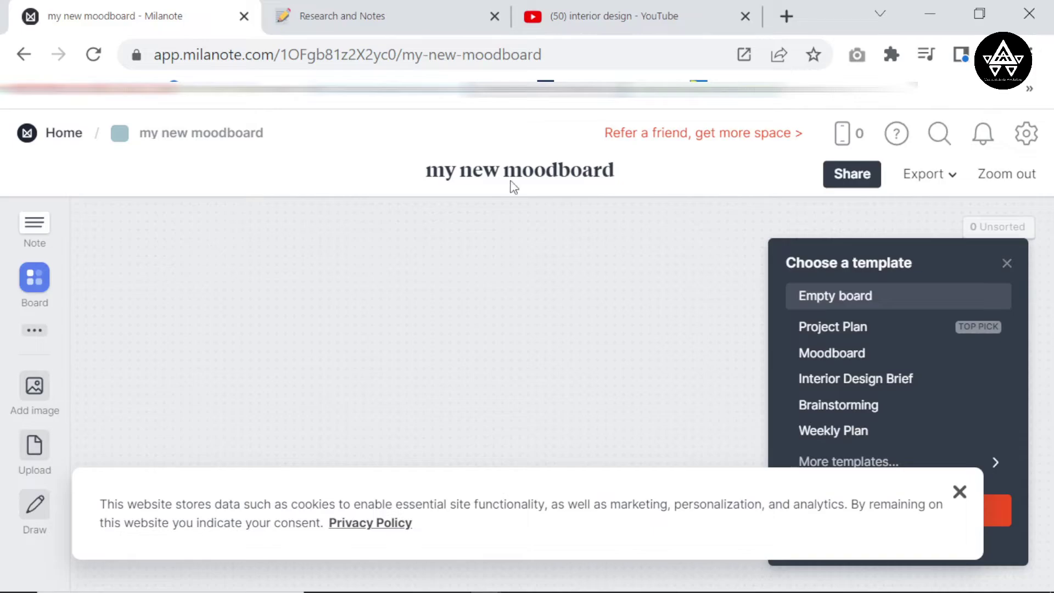
{"action": "left_click", "coordinate": [961, 489]}
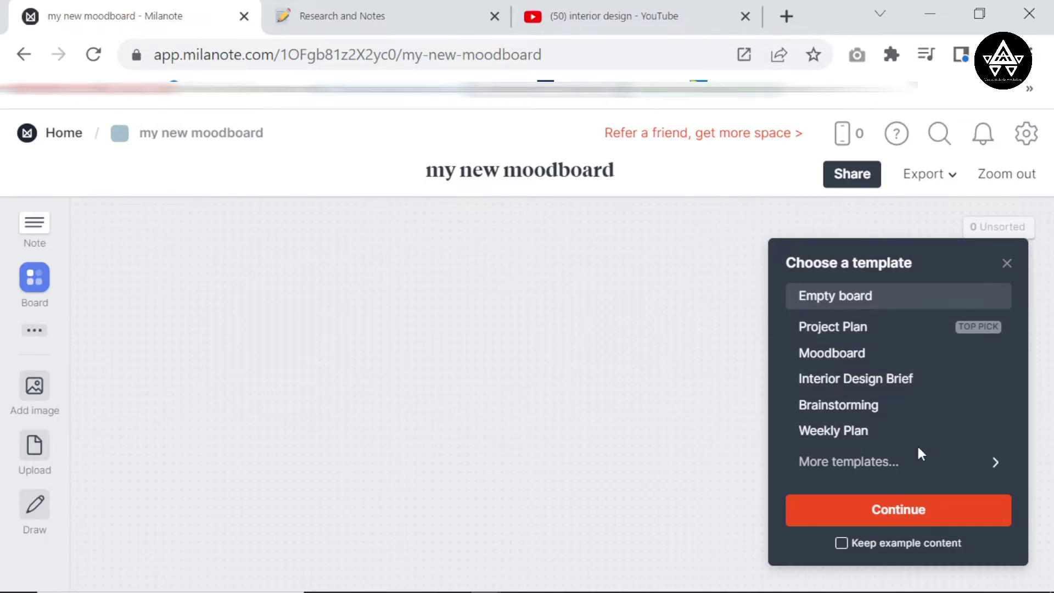
- Search the template library for 'interior'
{"action": "left_click", "coordinate": [918, 471]}
{"action": "scroll", "coordinate": [914, 385], "scroll_direction": "down", "scroll_amount": 5}
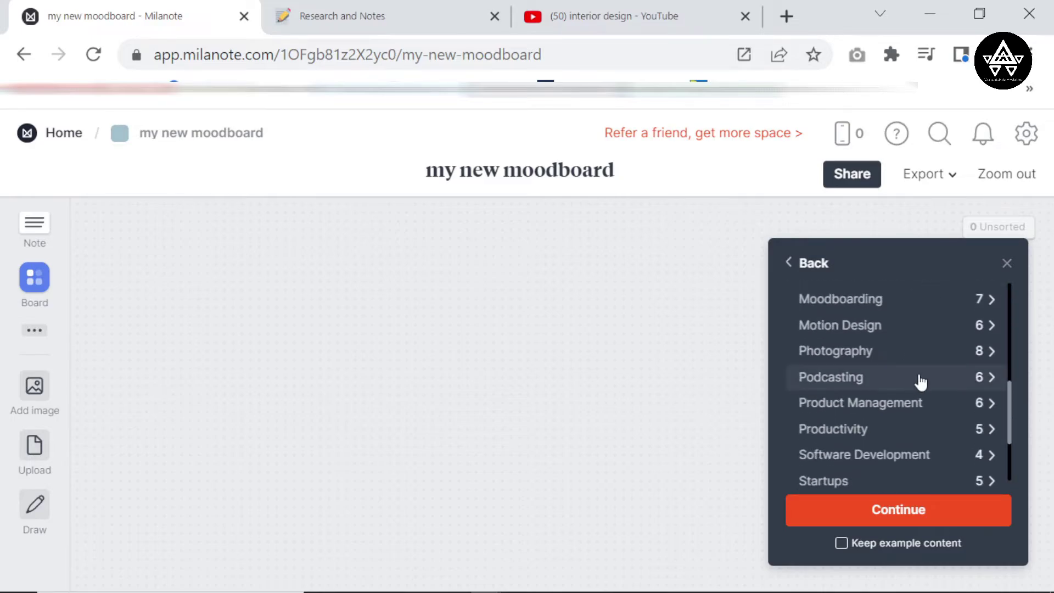
{"action": "scroll", "coordinate": [928, 386], "scroll_direction": "up", "scroll_amount": 10}
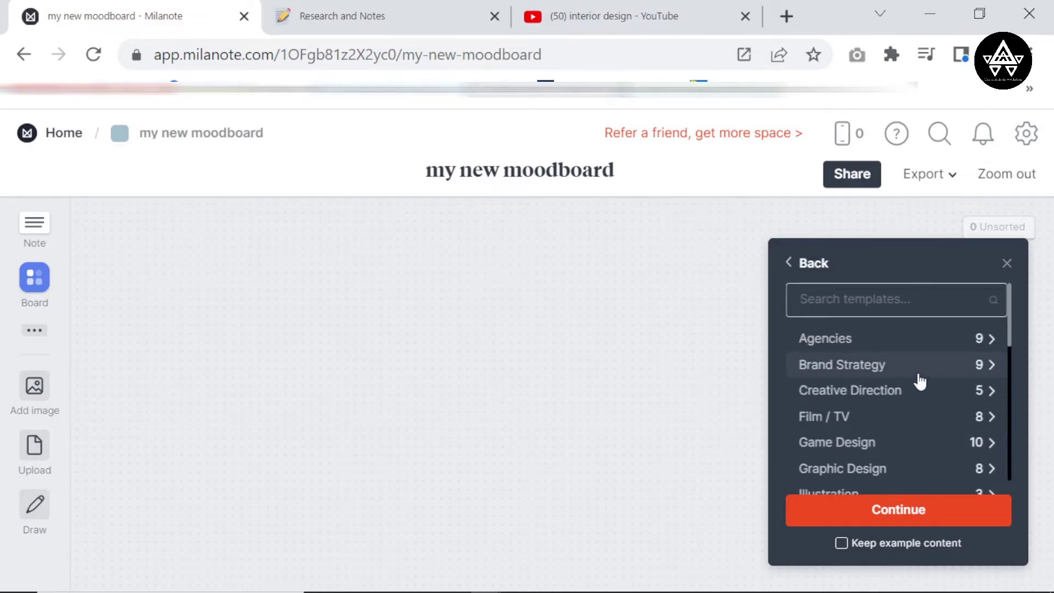
{"action": "left_click", "coordinate": [865, 296]}
{"action": "type", "text": "inter"}
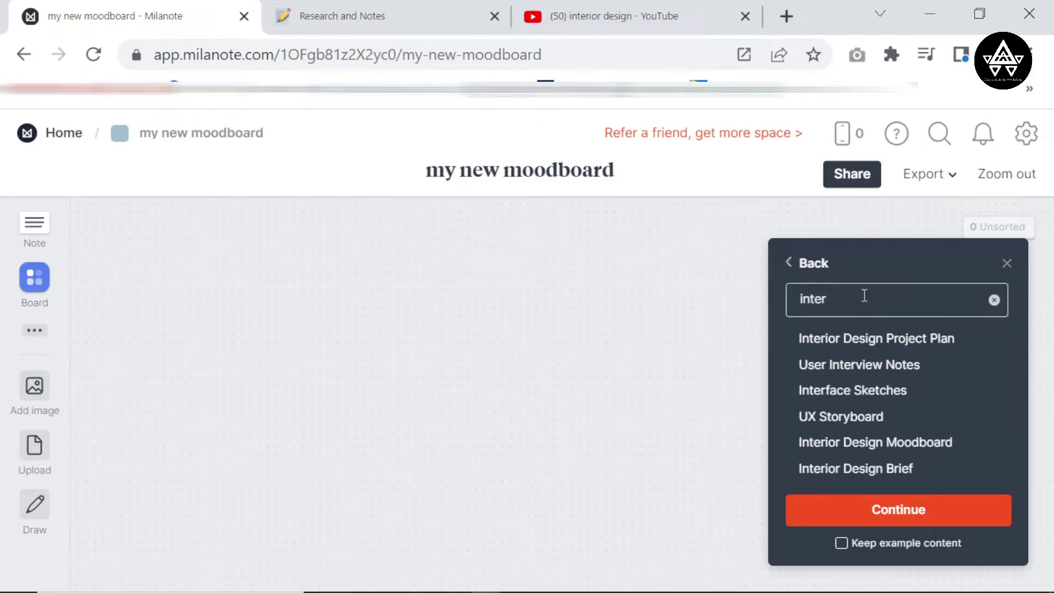
{"action": "type", "text": "ior"}
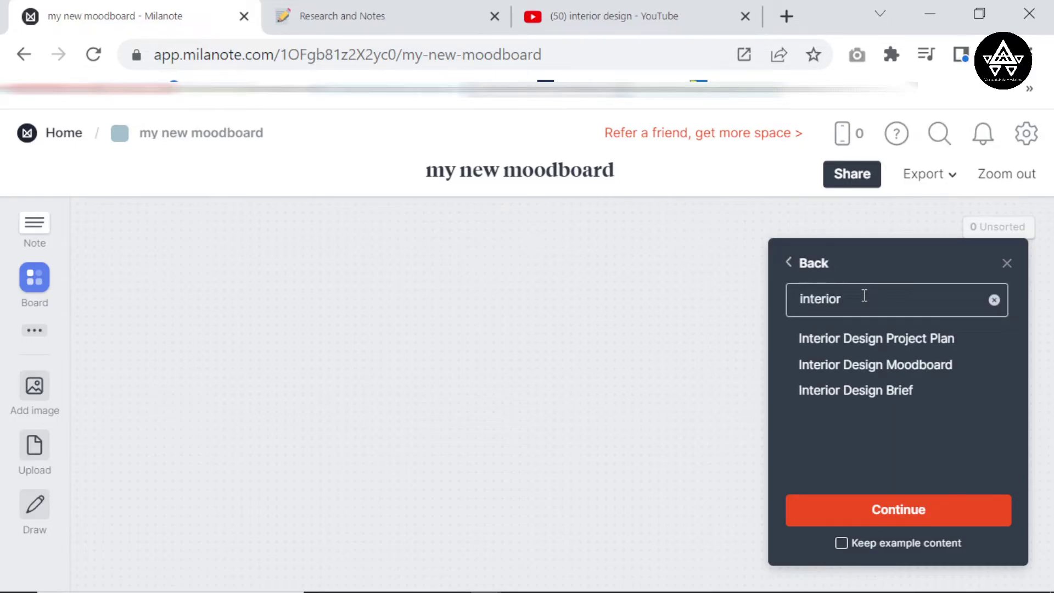
- Preview the Interior Design Moodboard and Interior Design Brief templates
{"action": "right_click", "coordinate": [865, 292]}
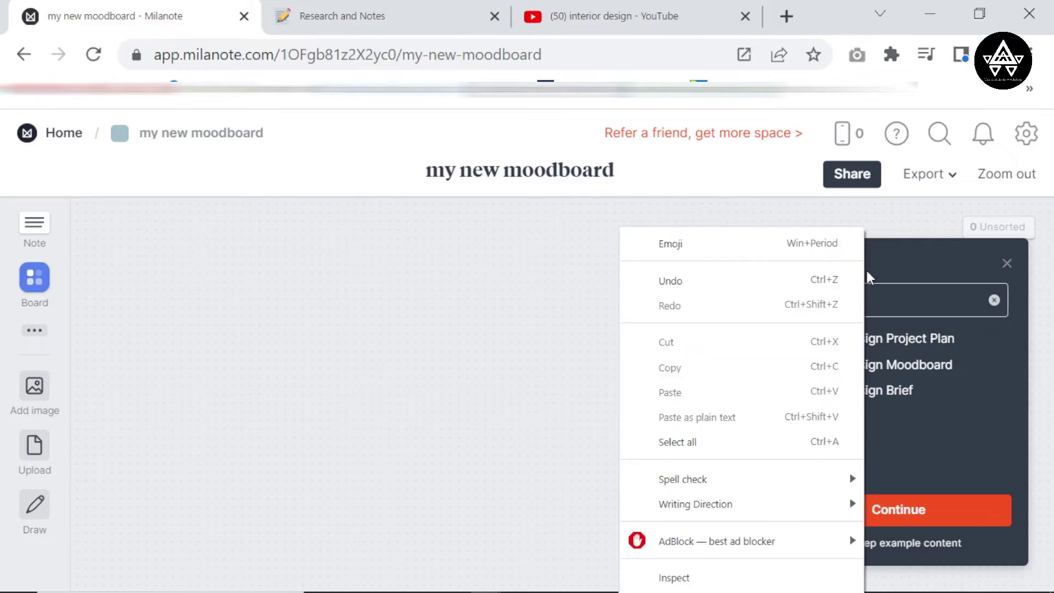
{"action": "left_click", "coordinate": [931, 363]}
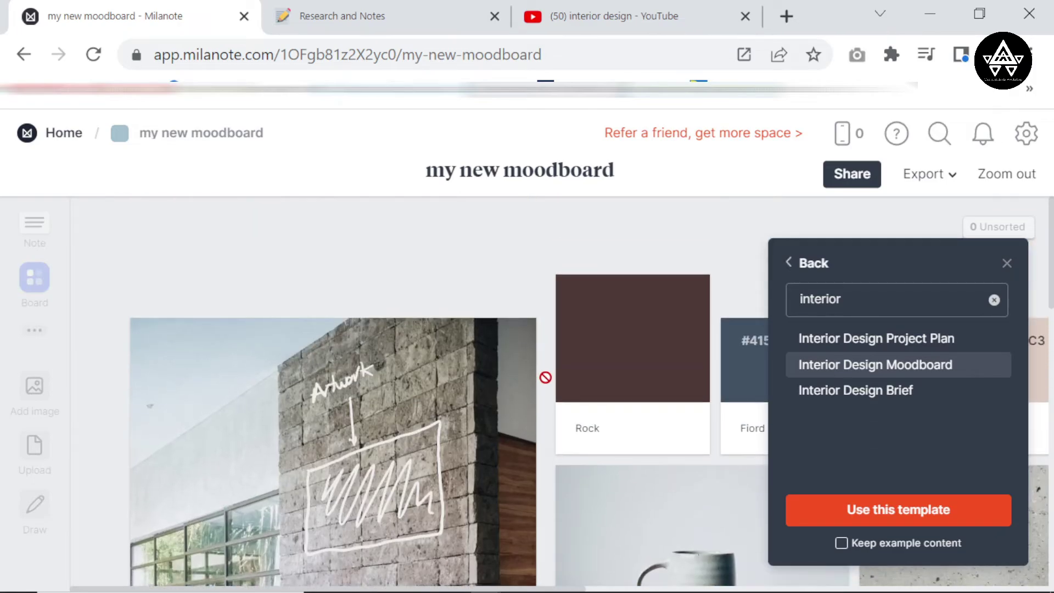
{"action": "key", "text": "ctrl+minus"}
{"action": "key", "text": "ctrl+minus"}
{"action": "key", "text": "ctrl+minus"}
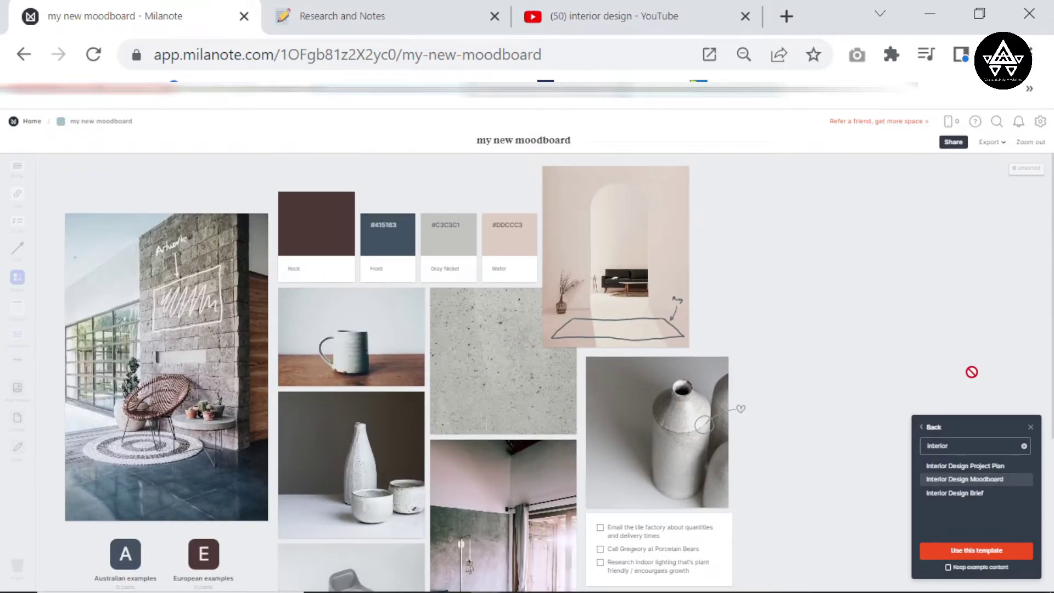
{"action": "left_click", "coordinate": [982, 494]}
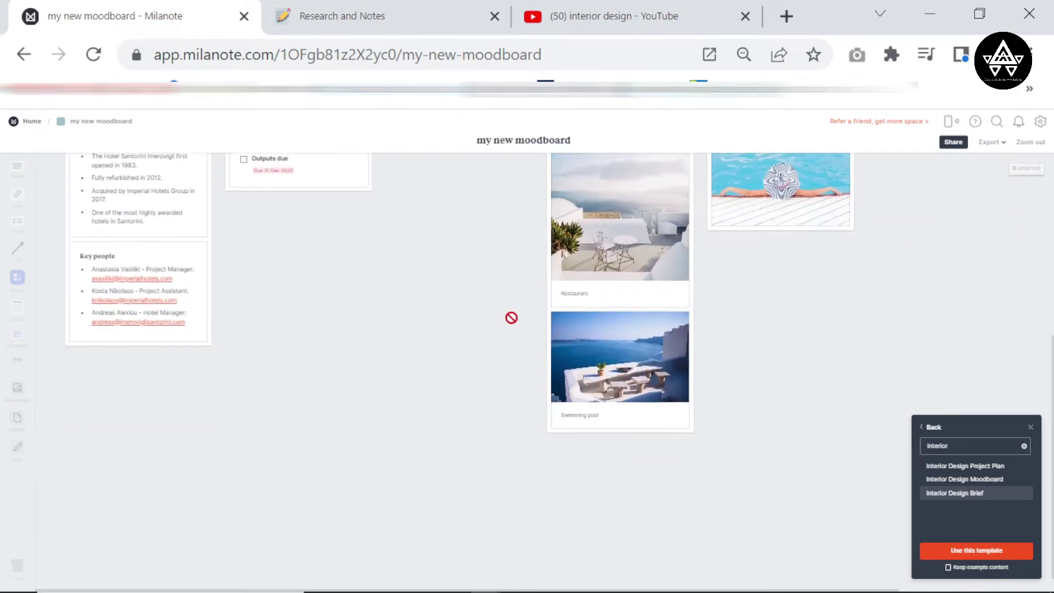
{"action": "key", "text": "ctrl+plus"}
{"action": "key", "text": "ctrl+plus"}
{"action": "key", "text": "ctrl+plus"}
{"action": "key", "text": "ctrl+plus"}
{"action": "key", "text": "ctrl+plus"}
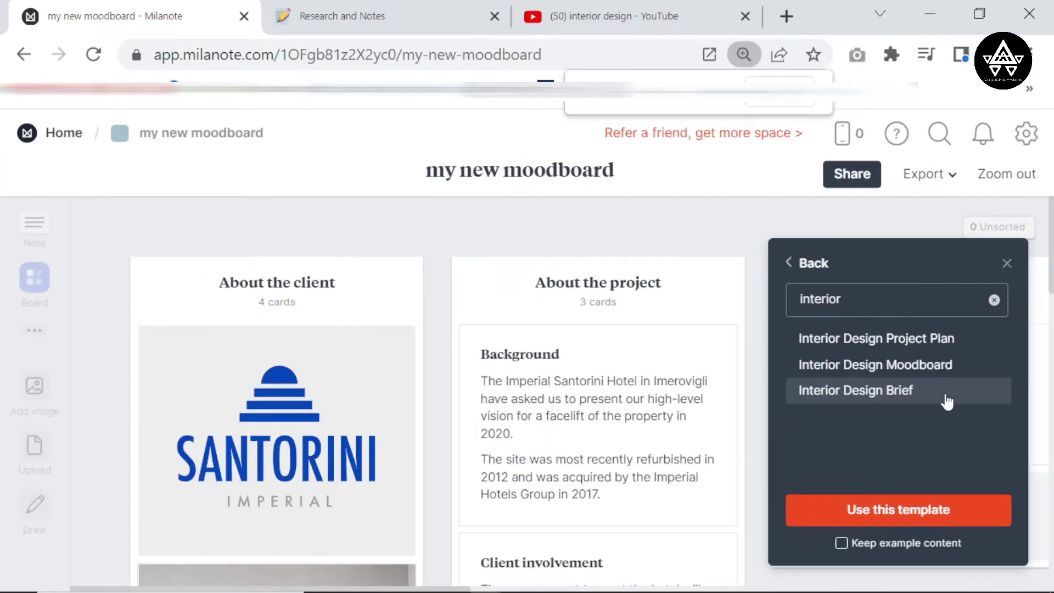
- Preview the Interior Design Project Plan, then return to the Interior Design Moodboard preview
{"action": "left_click", "coordinate": [915, 338]}
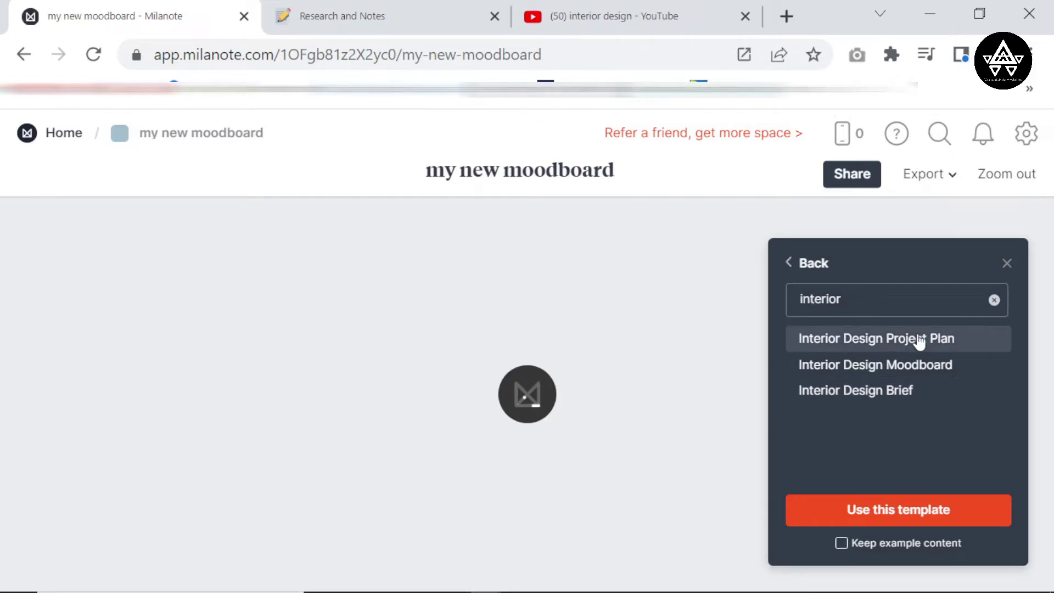
{"action": "key", "text": "ctrl+minus"}
{"action": "key", "text": "ctrl+minus"}
{"action": "key", "text": "ctrl+minus"}
{"action": "key", "text": "ctrl+minus"}
{"action": "key", "text": "ctrl+minus"}
{"action": "key", "text": "ctrl+minus"}
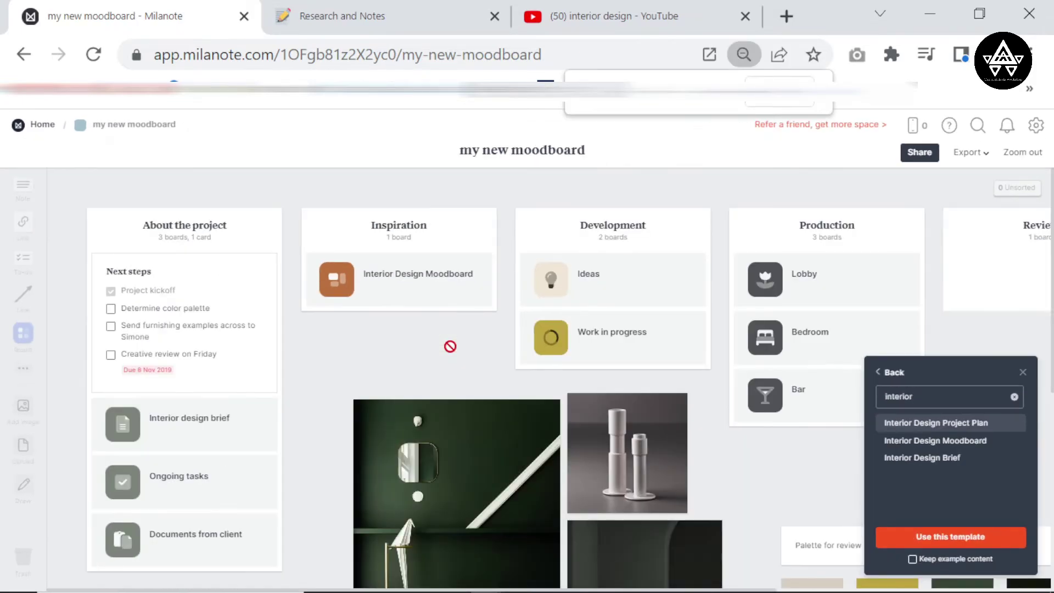
{"action": "key", "text": "ctrl+plus"}
{"action": "key", "text": "ctrl+plus"}
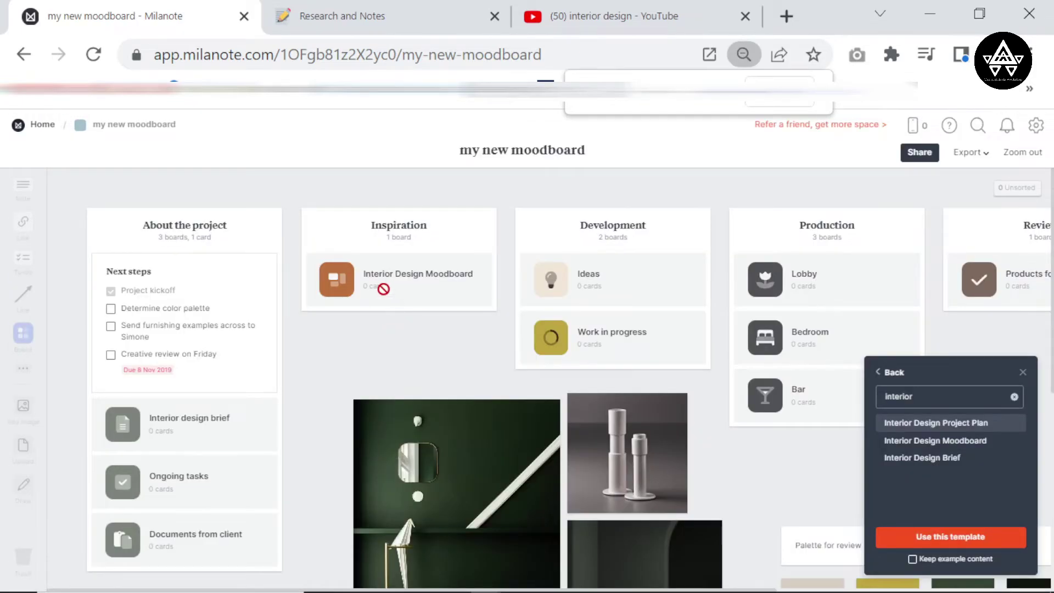
{"action": "key", "text": "ctrl+minus"}
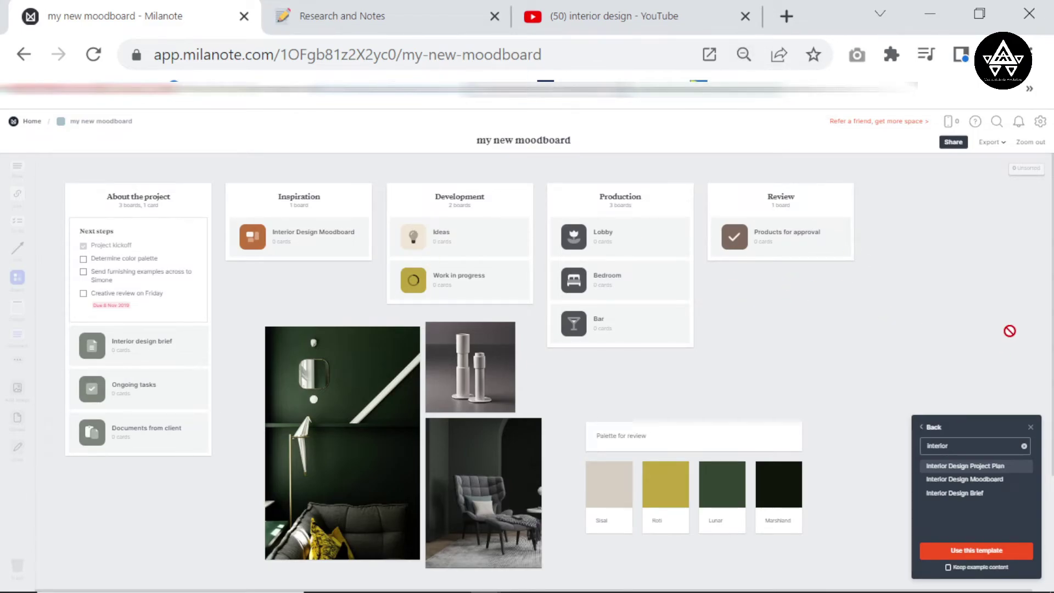
{"action": "left_click", "coordinate": [1003, 482]}
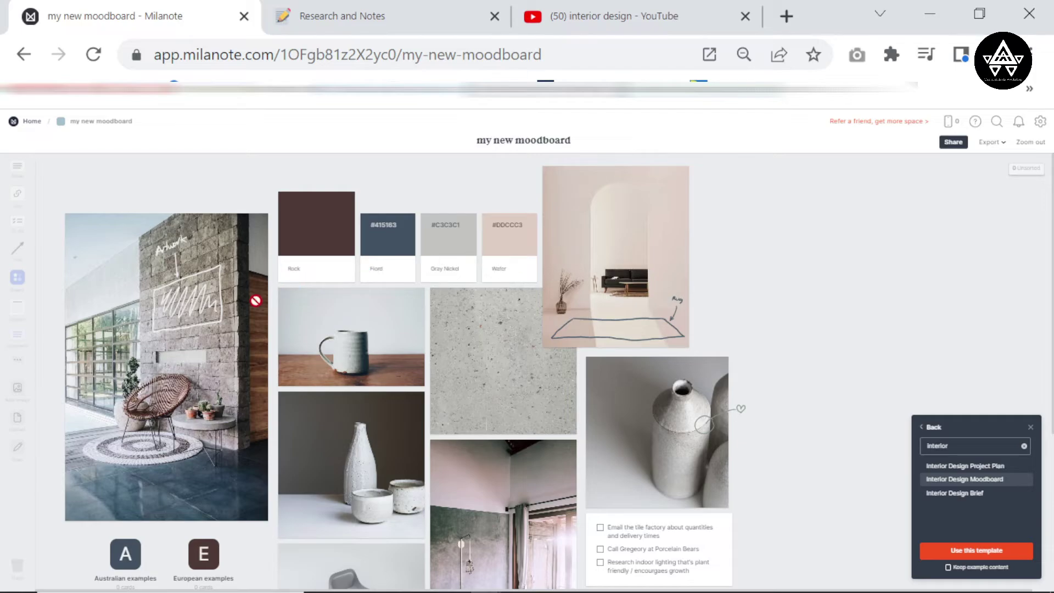
{"action": "key", "text": "ctrl+plus"}
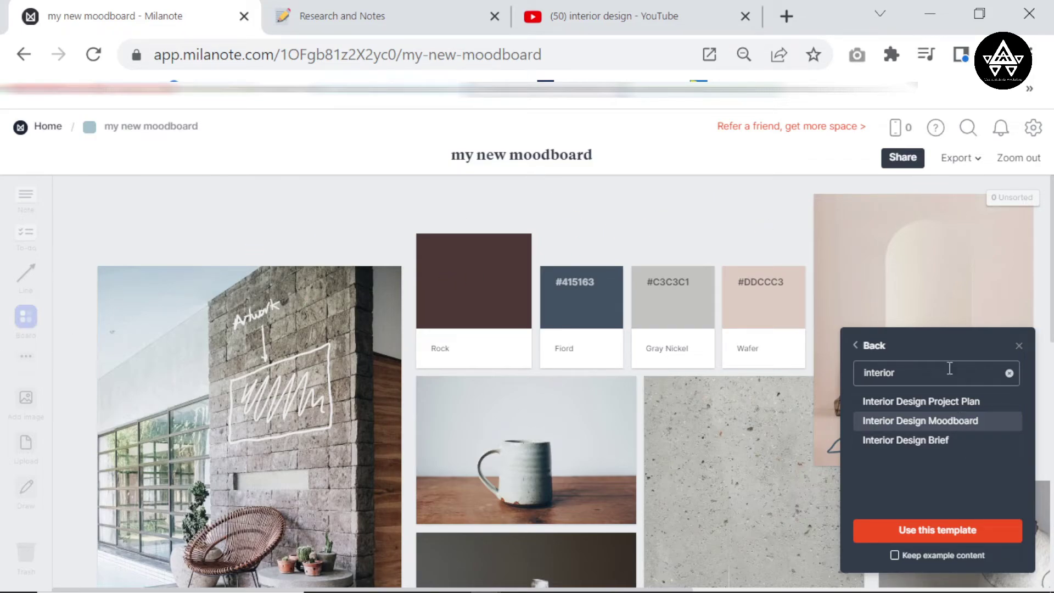
- Apply Interior Design Moodboard without example content and drop an empty note at top left
{"action": "left_click", "coordinate": [949, 530]}
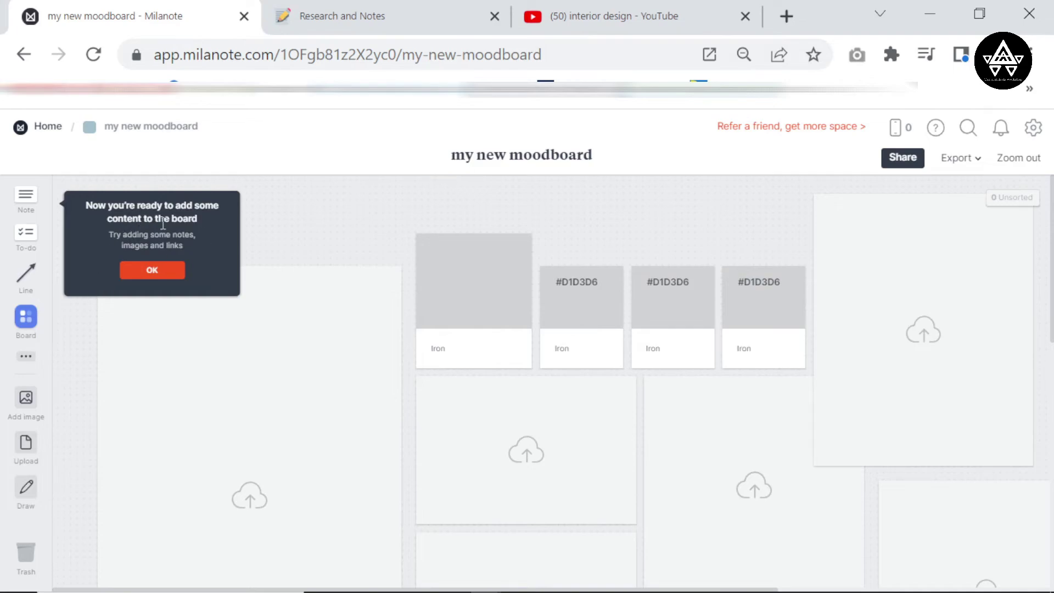
{"action": "key", "text": "ctrl+plus"}
{"action": "key", "text": "ctrl+plus"}
{"action": "key", "text": "ctrl+plus"}
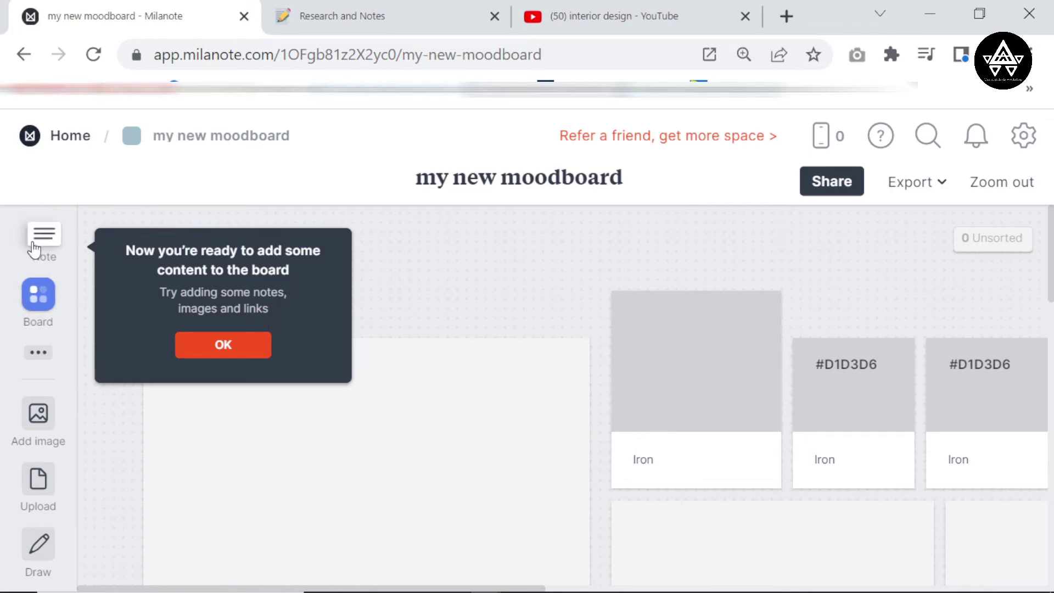
{"action": "left_click_drag", "start_coordinate": [38, 236], "coordinate": [269, 274]}
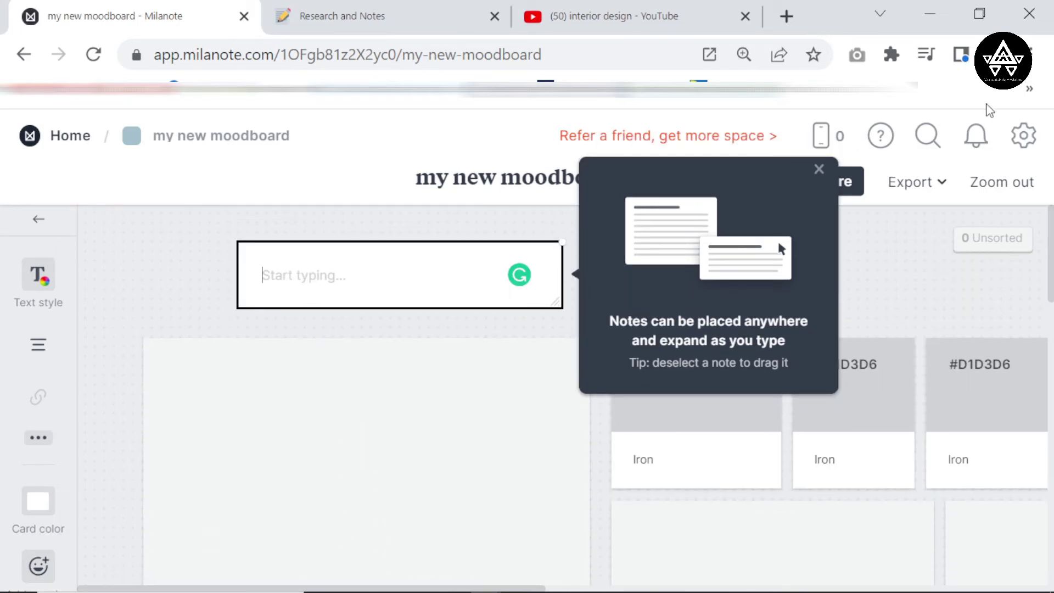
- Close the notes tip, then review the empty note above the #D1D3D6 Iron swatches and image placeholders
{"action": "left_click", "coordinate": [820, 174]}
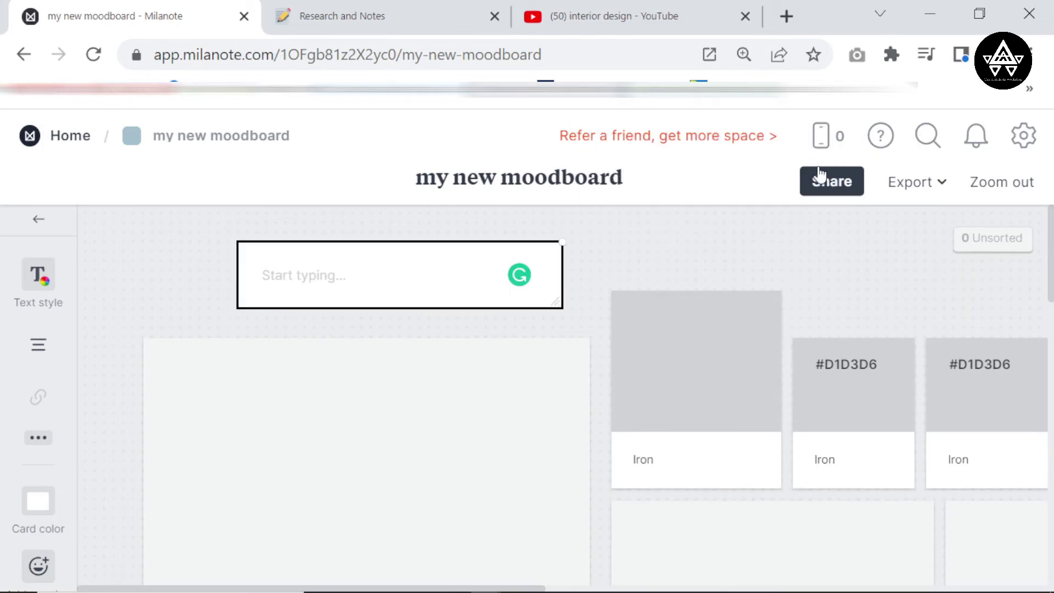
{"action": "key", "text": "ctrl+minus"}
{"action": "key", "text": "ctrl+minus"}
{"action": "key", "text": "ctrl+minus"}
{"action": "key", "text": "ctrl+minus"}
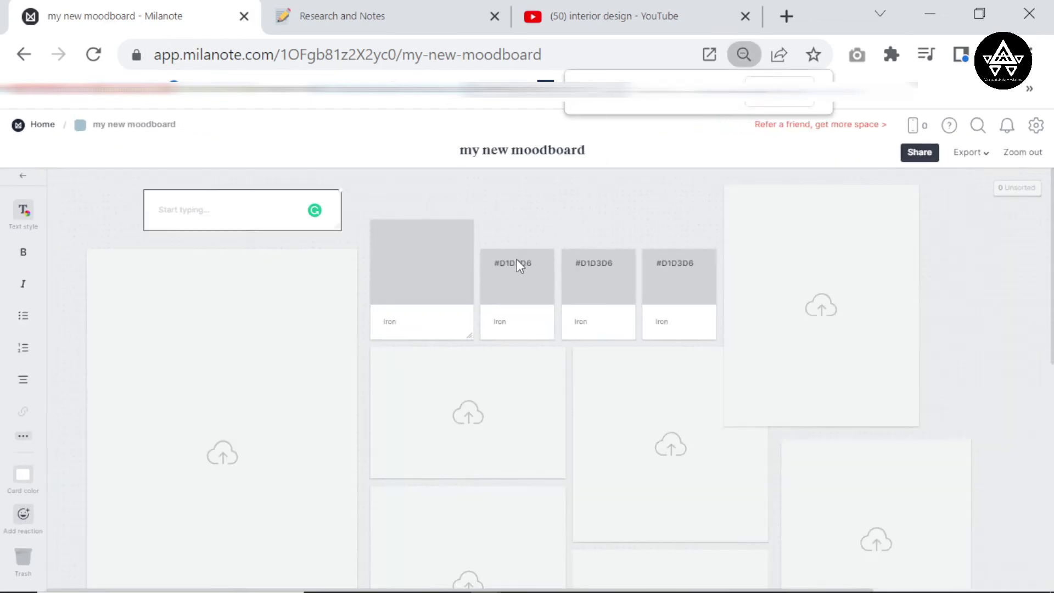
{"action": "key", "text": "ctrl+minus"}
{"action": "key", "text": "ctrl+minus"}
{"action": "key", "text": "ctrl+plus"}
{"action": "key", "text": "ctrl+plus"}
{"action": "scroll", "coordinate": [562, 226], "scroll_direction": "down", "scroll_amount": 4}
{"action": "scroll", "coordinate": [558, 235], "scroll_direction": "up", "scroll_amount": 5}
{"action": "scroll", "coordinate": [558, 235], "scroll_direction": "down", "scroll_amount": 5}
{"action": "scroll", "coordinate": [558, 235], "scroll_direction": "up", "scroll_amount": 5}
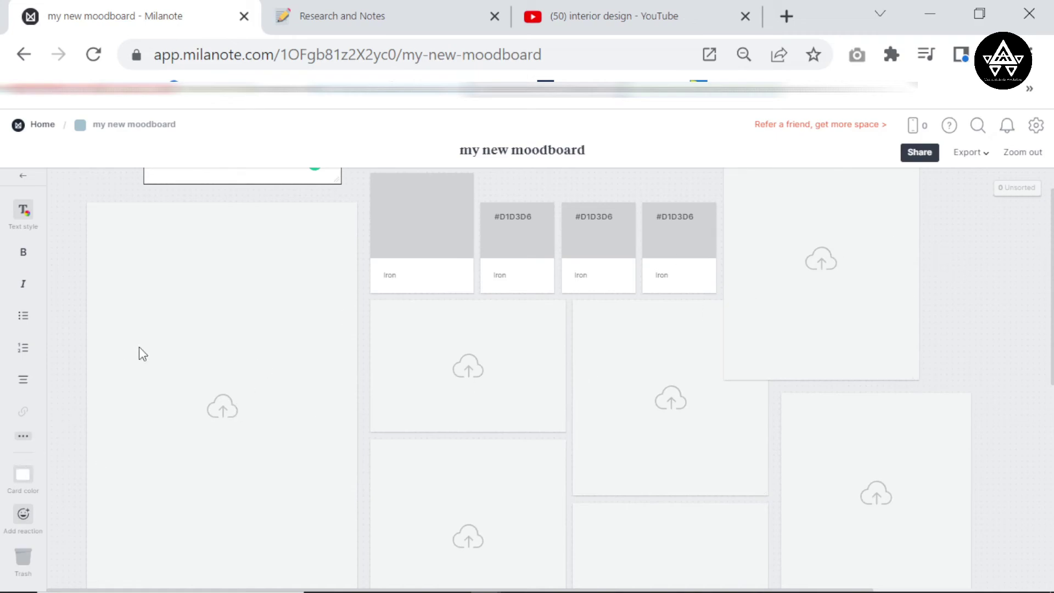
{"action": "scroll", "coordinate": [439, 327], "scroll_direction": "down", "scroll_amount": 5}
{"action": "scroll", "coordinate": [674, 260], "scroll_direction": "up", "scroll_amount": 5}
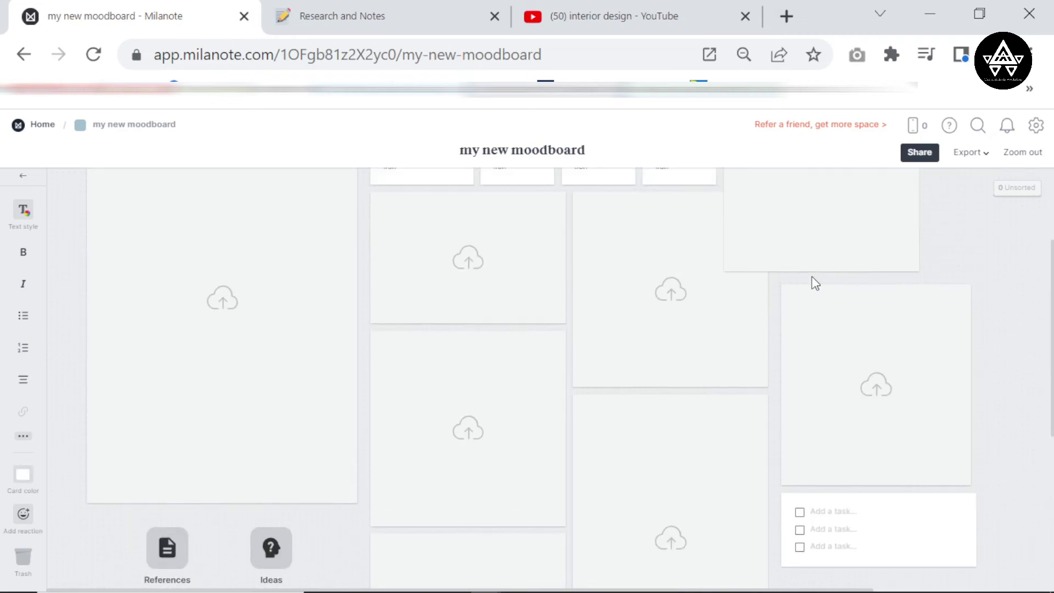
{"action": "scroll", "coordinate": [808, 283], "scroll_direction": "up", "scroll_amount": 1}
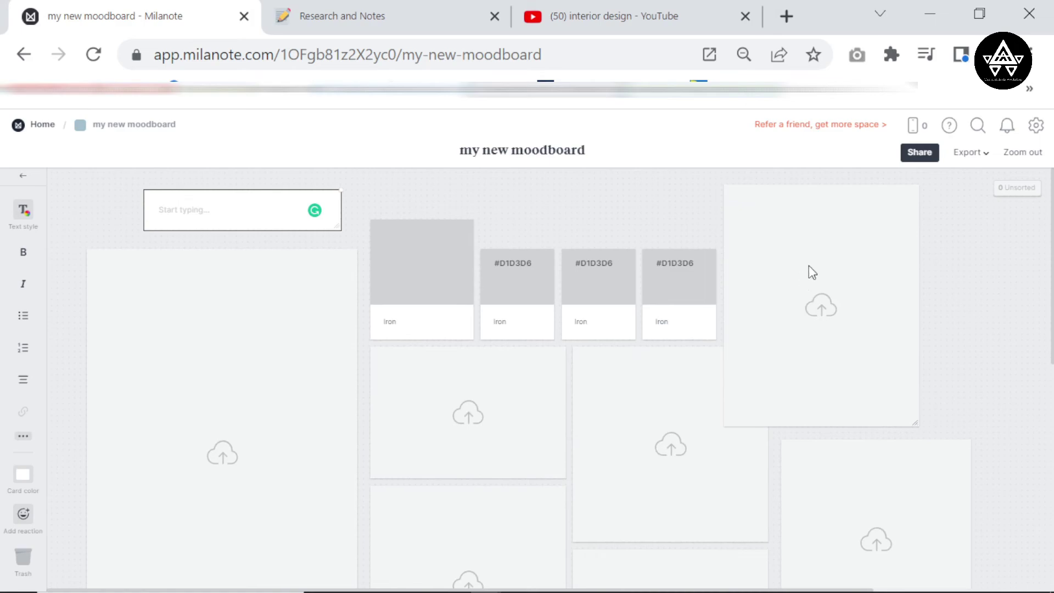